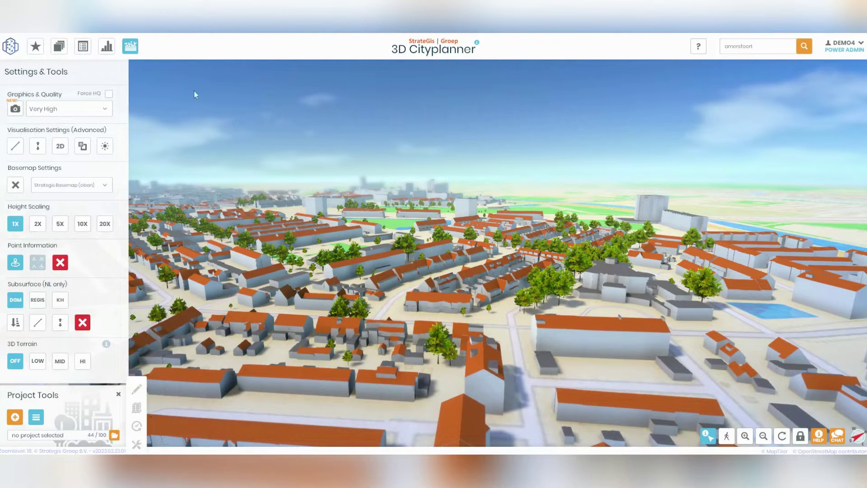
- Find amersfoort with the location search, zoom in on its 3D buildings, and use the compass to reorient the view
drag(606, 289, 683, 313)
right_drag(683, 313, 565, 300)
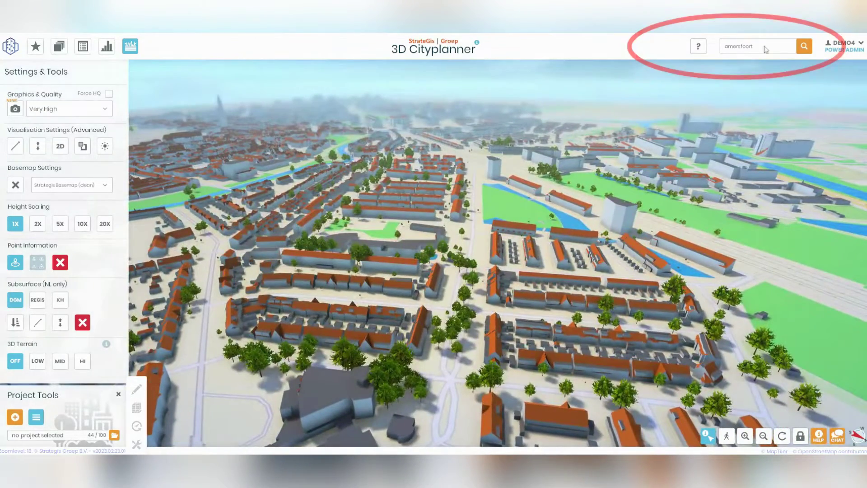
click(804, 46)
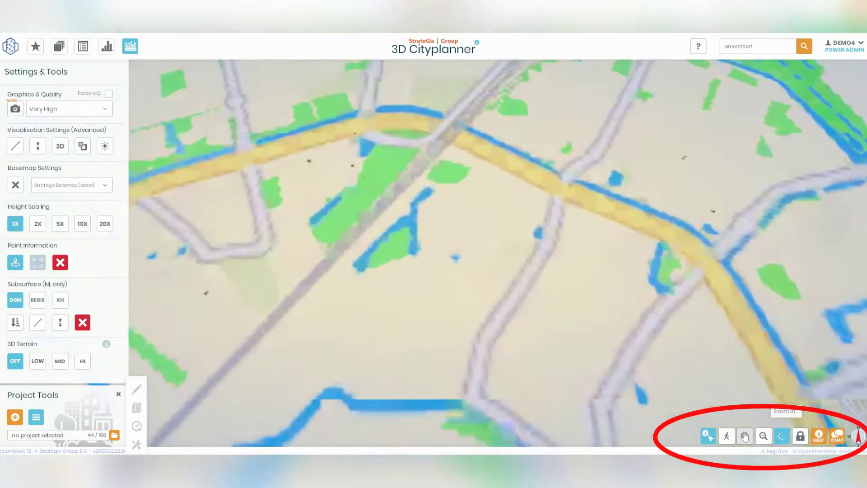
click(745, 436)
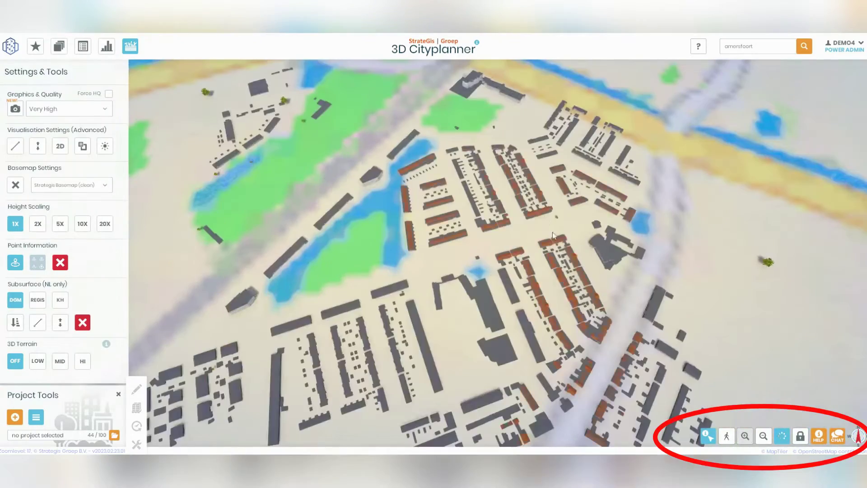
scroll(465, 205, up, 2)
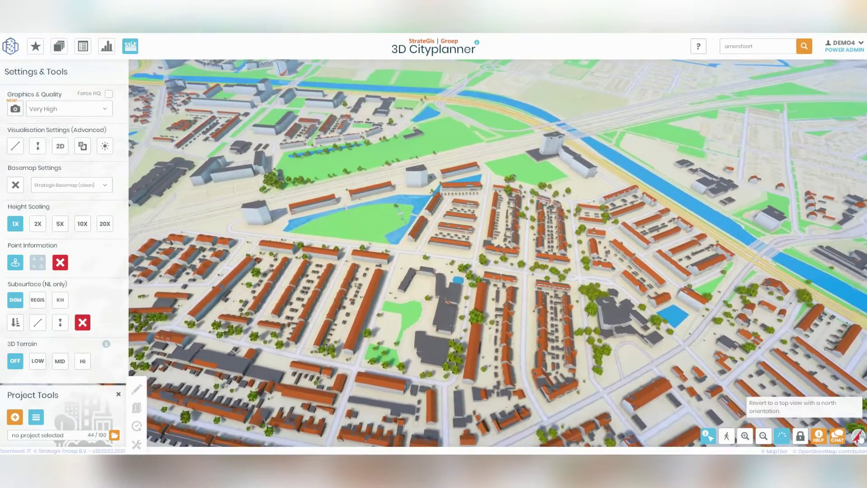
click(859, 437)
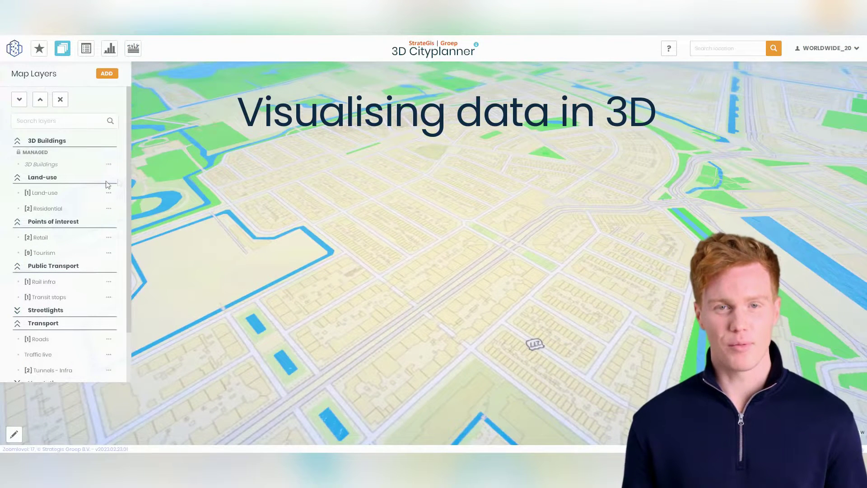
- Show the 3D Buildings, Land-use, Retail and Traffic live layers and view them across the neighbourhood
mouse_move(64, 168)
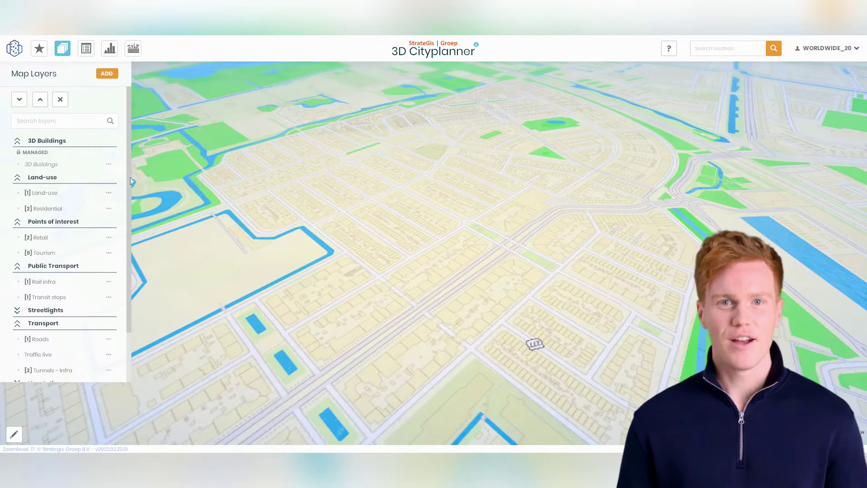
click(49, 166)
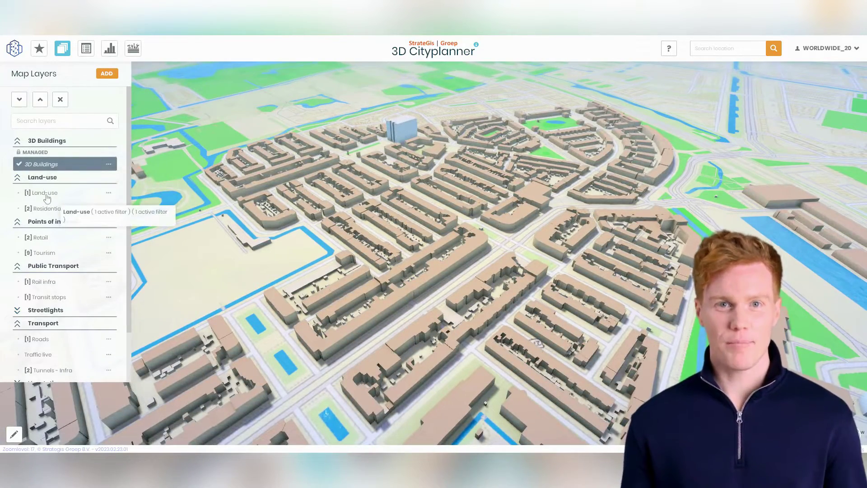
click(47, 197)
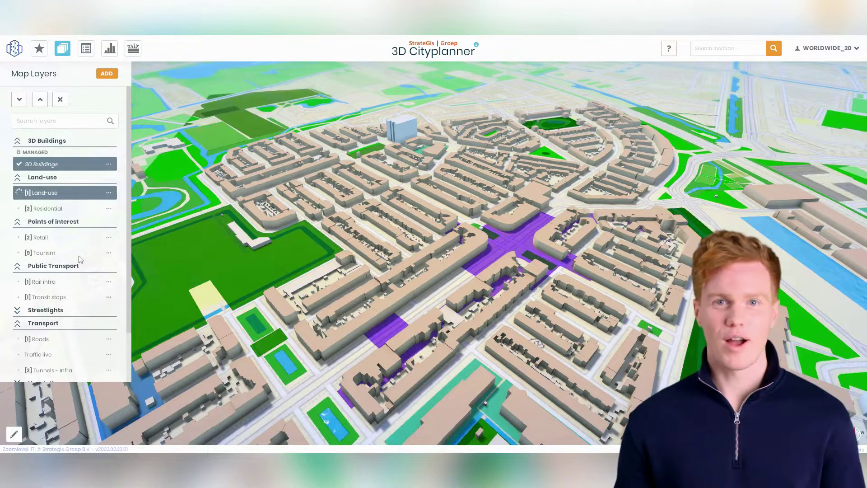
click(50, 240)
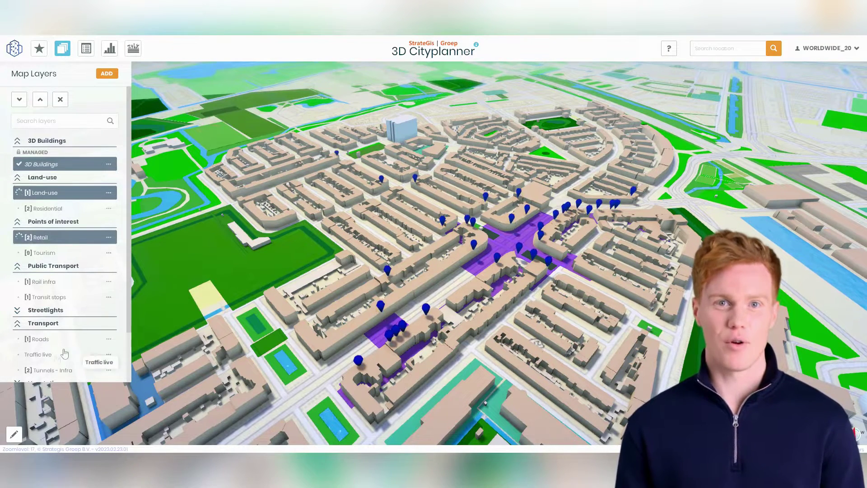
click(42, 358)
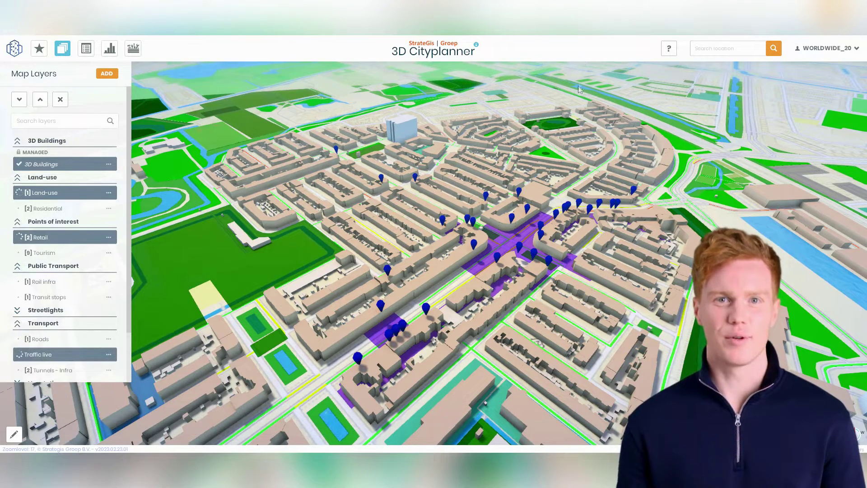
scroll(550, 212, up, 5)
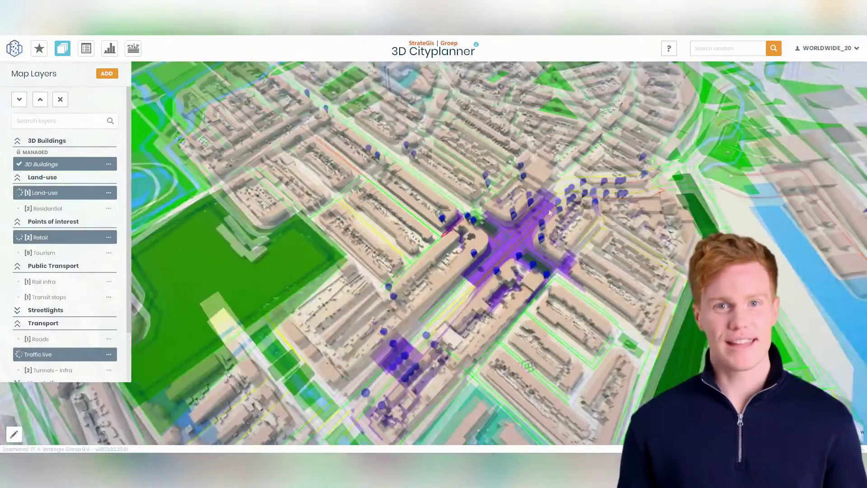
middle_drag(549, 212, 826, 103)
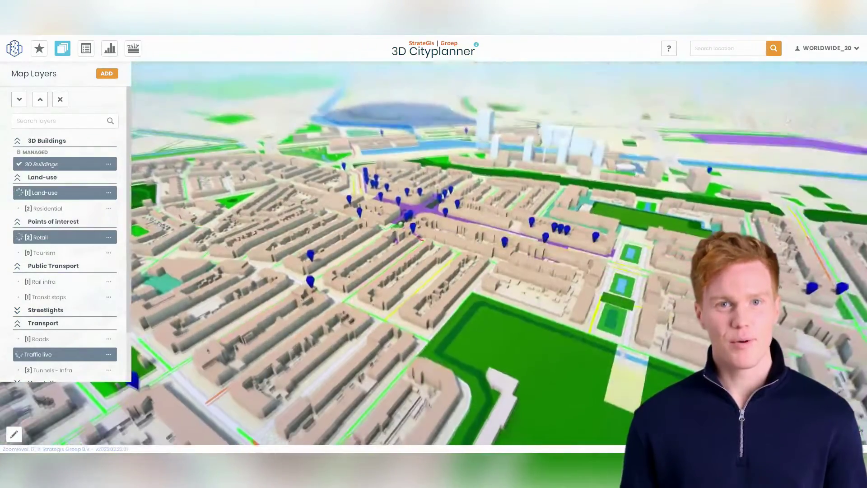
drag(254, 324, 420, 212)
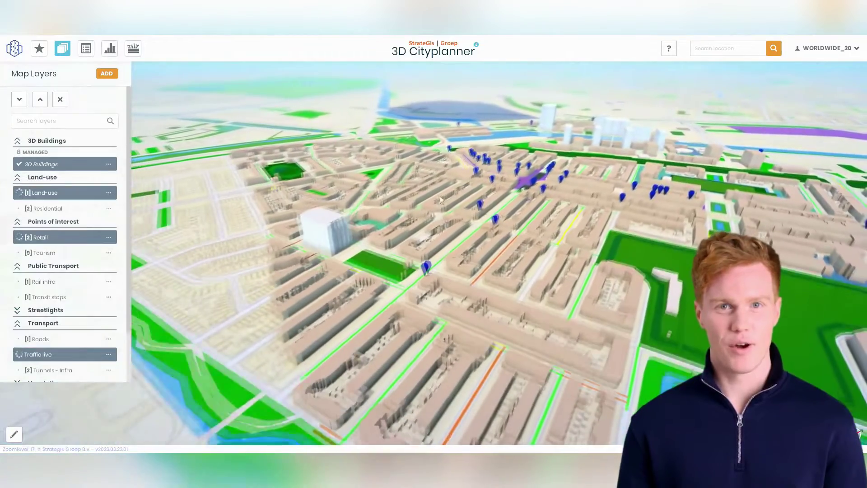
middle_drag(383, 266, 469, 264)
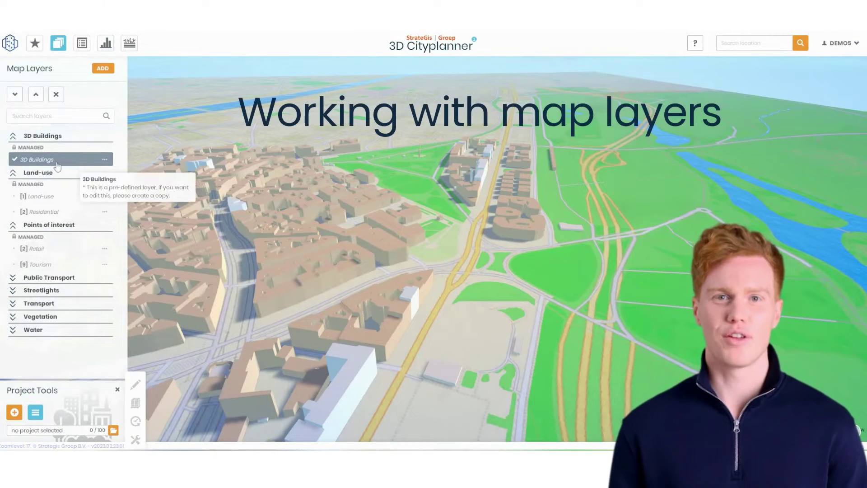
- Switch the 3D Buildings layer off and on again, and turn on the Land-use layer, toggling it once
click(57, 166)
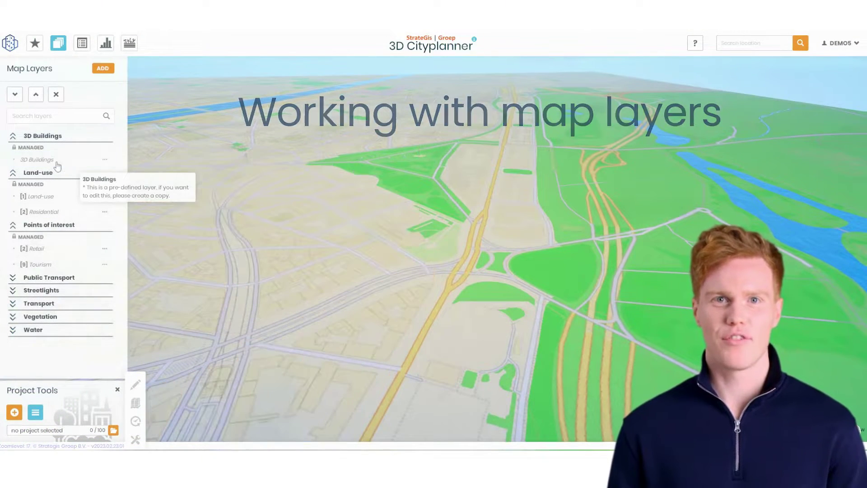
click(57, 167)
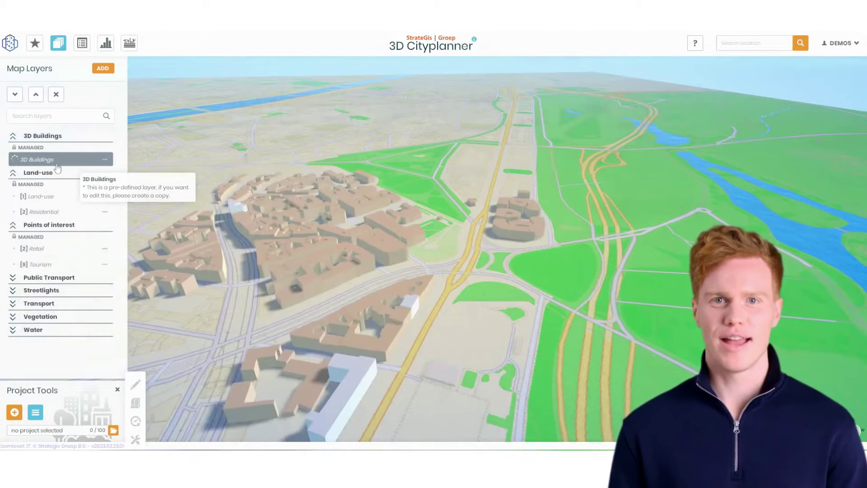
click(48, 196)
middle_drag(560, 181, 322, 232)
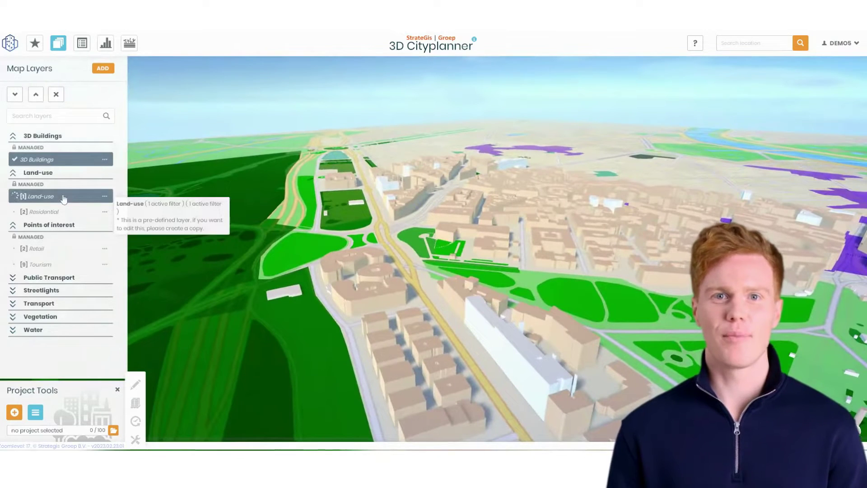
click(64, 199)
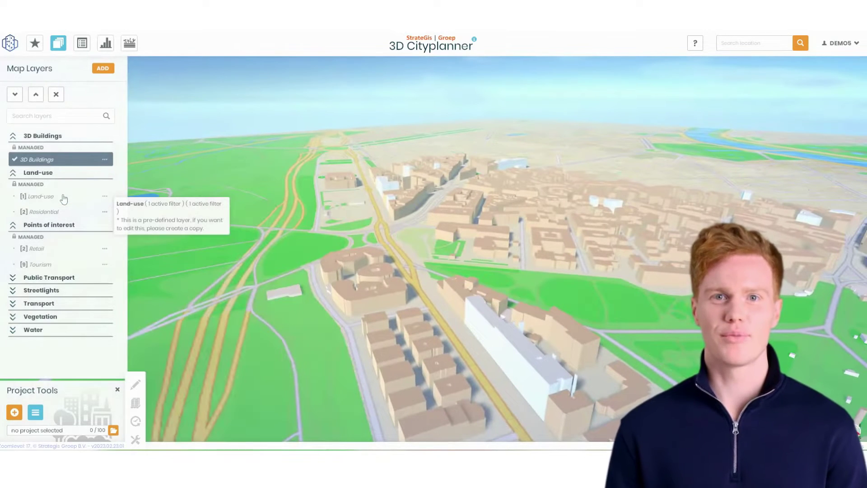
click(63, 199)
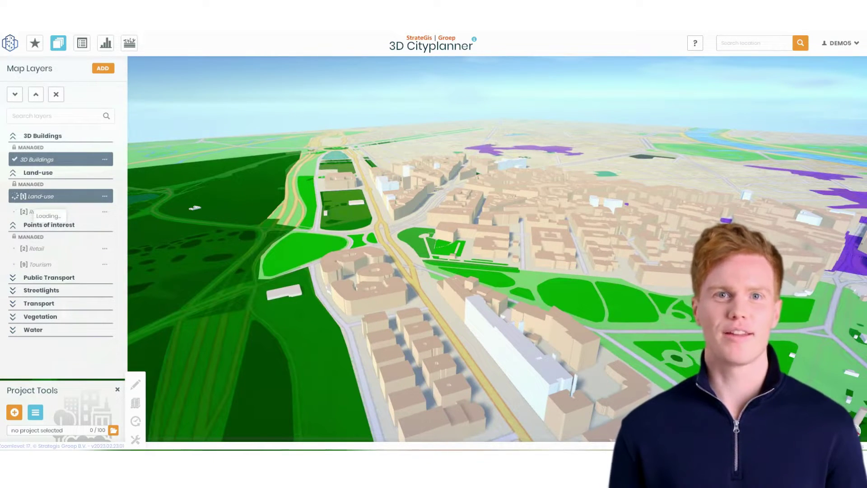
- Collapse all layer groups and bring the map close enough for the active layers to be drawn
middle_drag(322, 181, 193, 248)
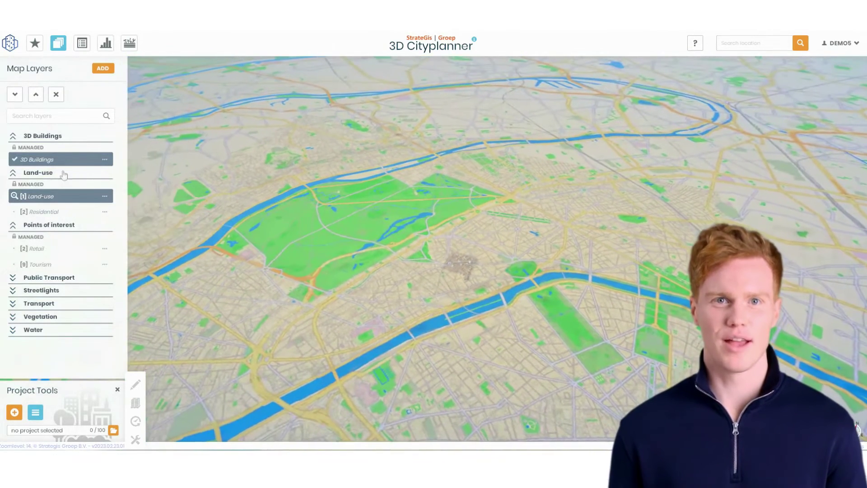
click(36, 96)
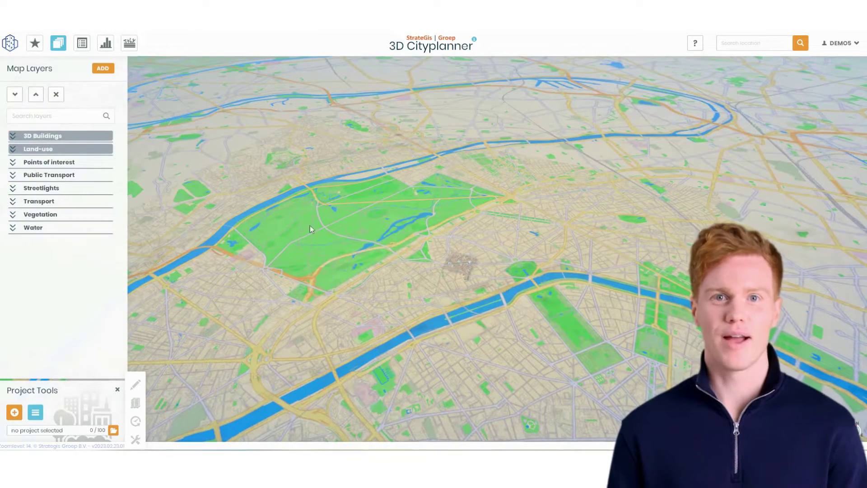
scroll(307, 223, up, 5)
right_drag(360, 234, 600, 148)
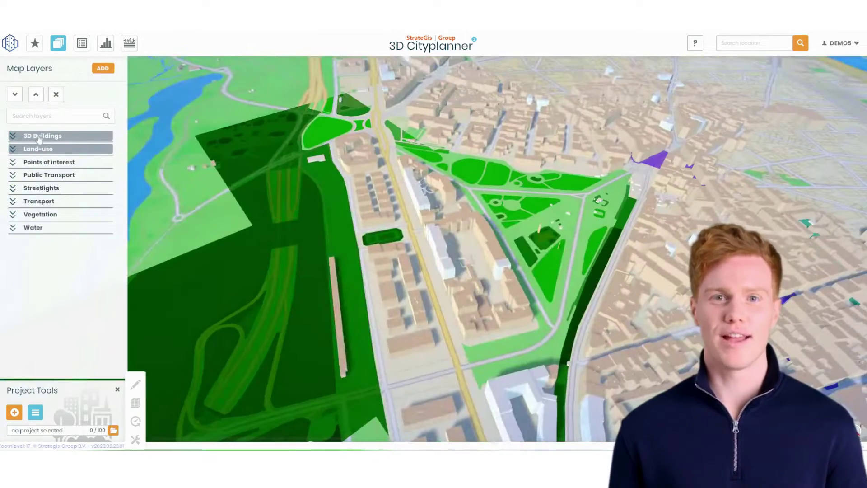
- Expand the 3D Buildings group and show the legend of its 3D Buildings layer
click(68, 135)
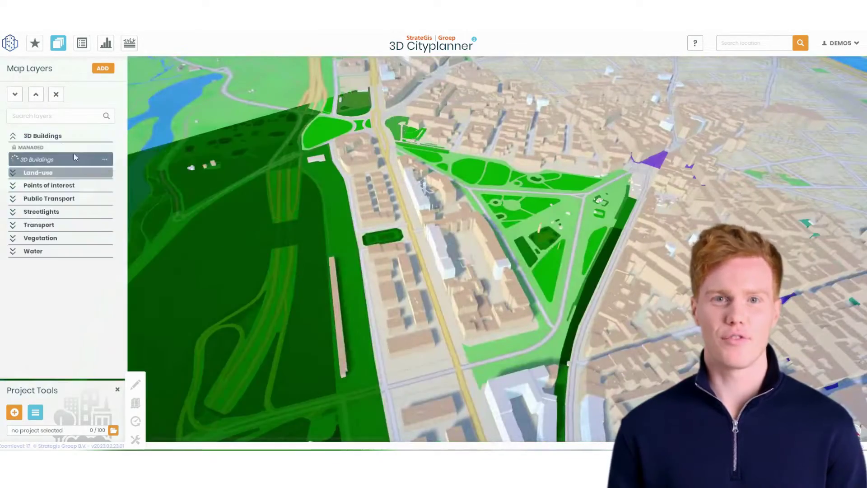
click(104, 159)
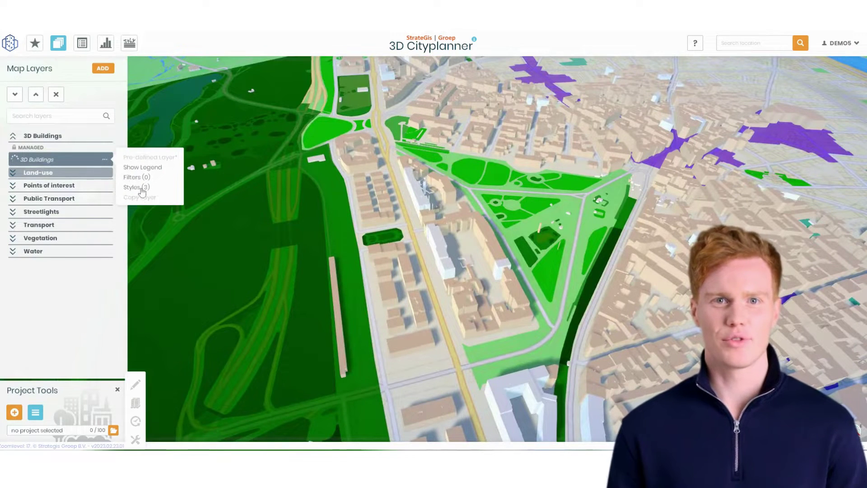
click(143, 167)
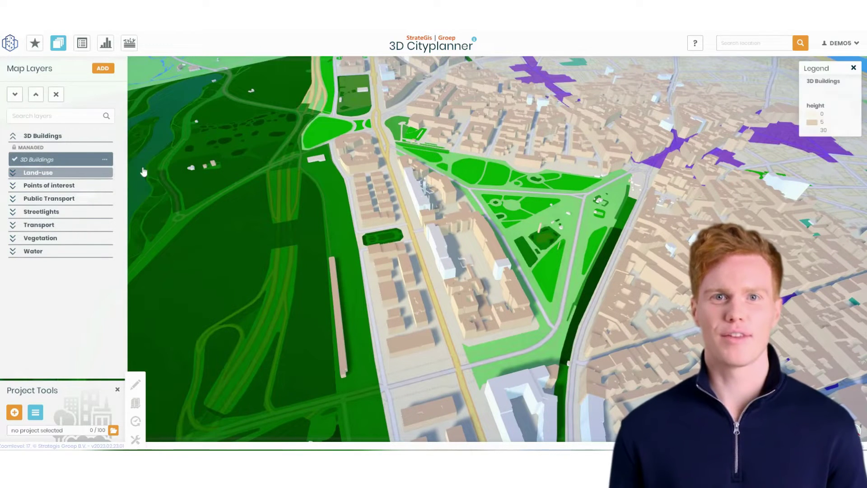
- Look at the style settings of the 3D Buildings layer and close them without changes
click(104, 160)
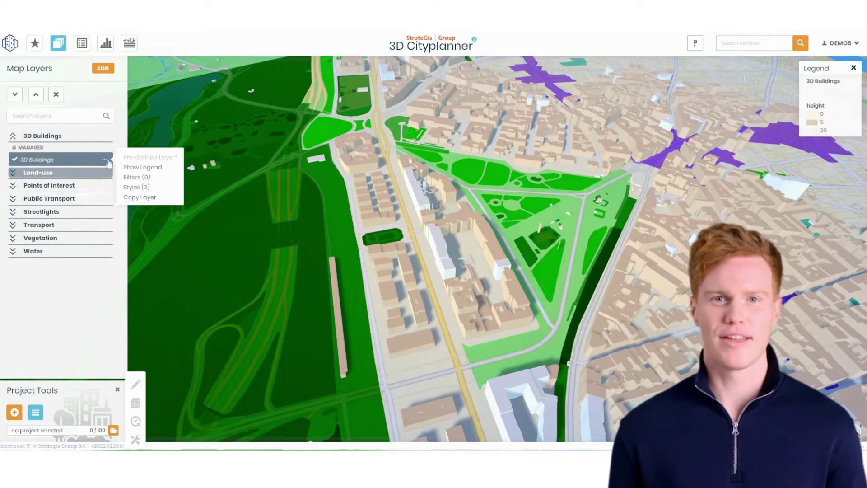
click(135, 188)
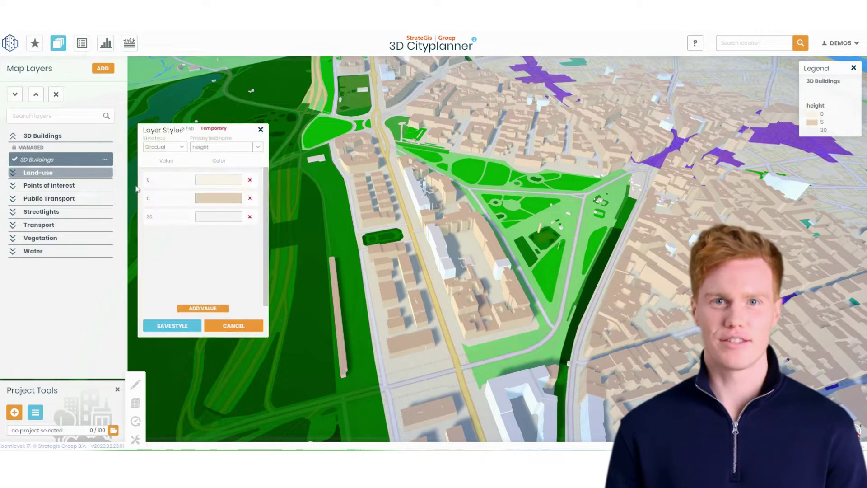
click(260, 130)
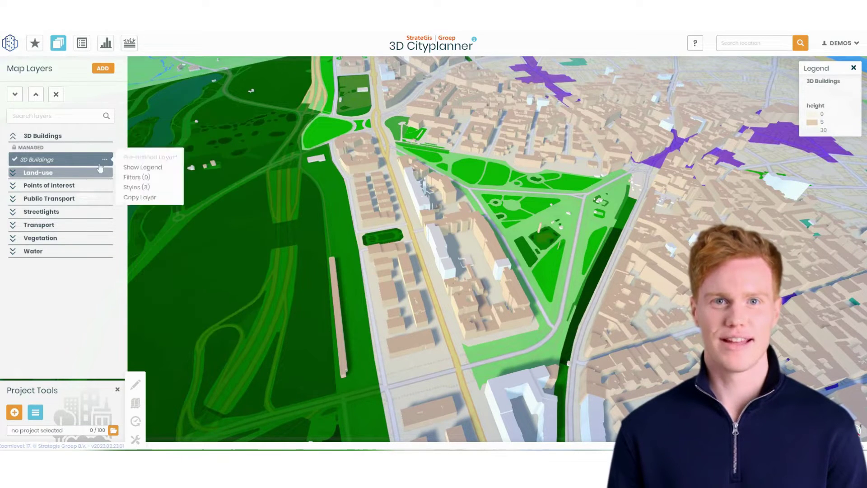
- Expand the Land-use and Points of interest groups and make a copy of the managed Land-use layer
click(38, 172)
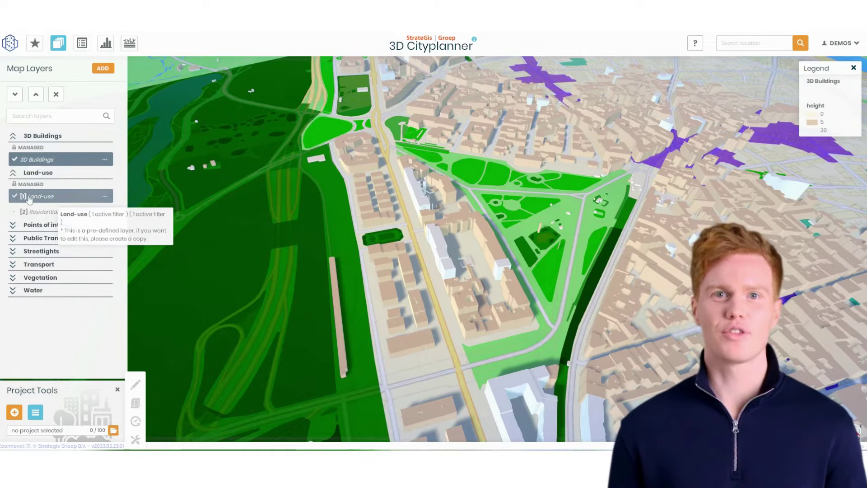
mouse_move(31, 189)
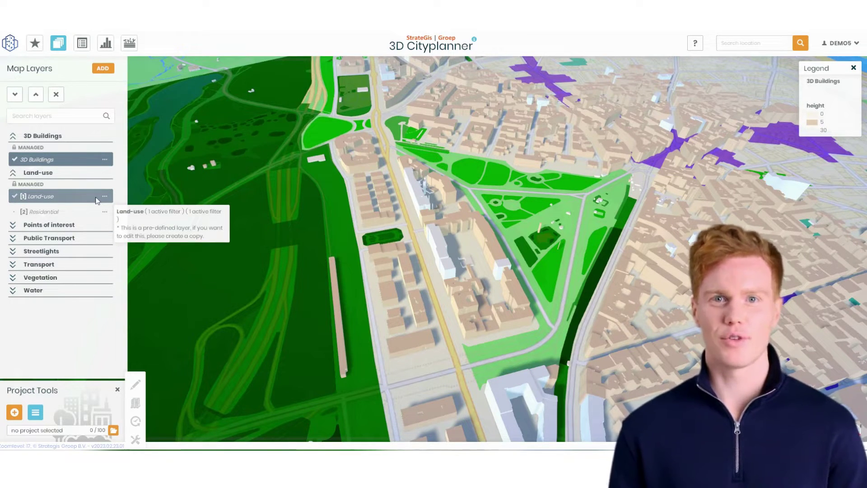
click(55, 225)
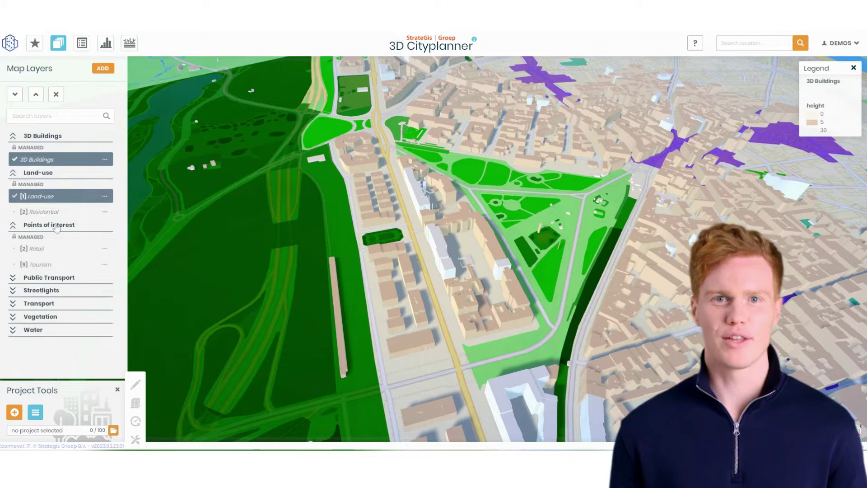
click(109, 197)
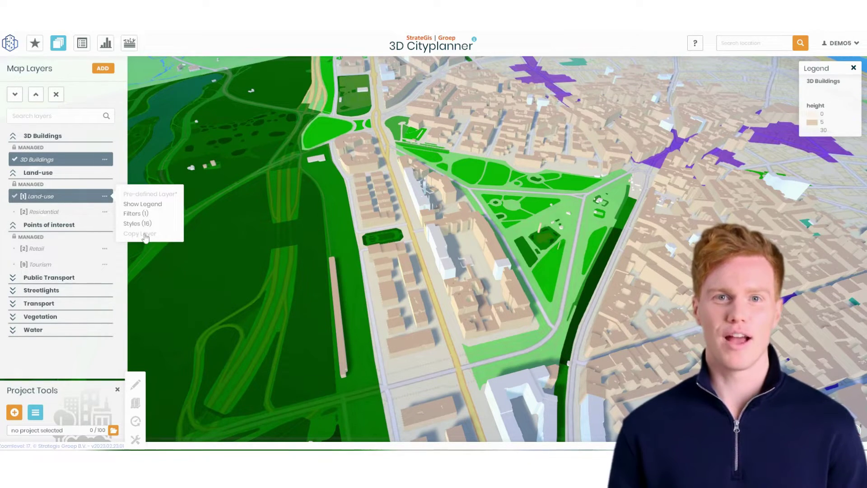
click(131, 235)
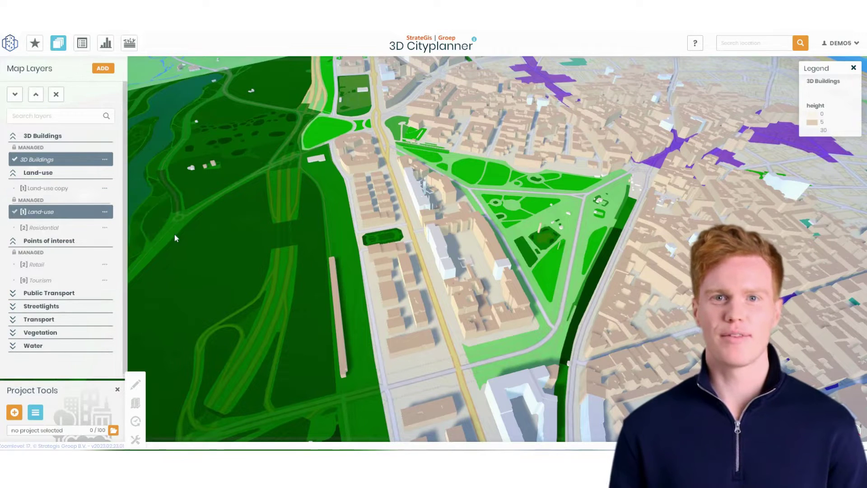
- Show the Land-use copy in place of the managed Land-use layer and review the copy's edit settings without changing them
click(65, 213)
click(62, 188)
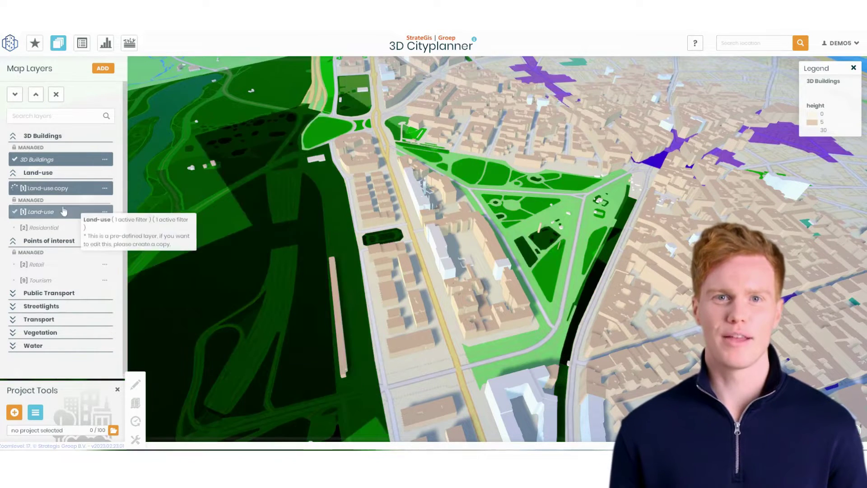
click(104, 188)
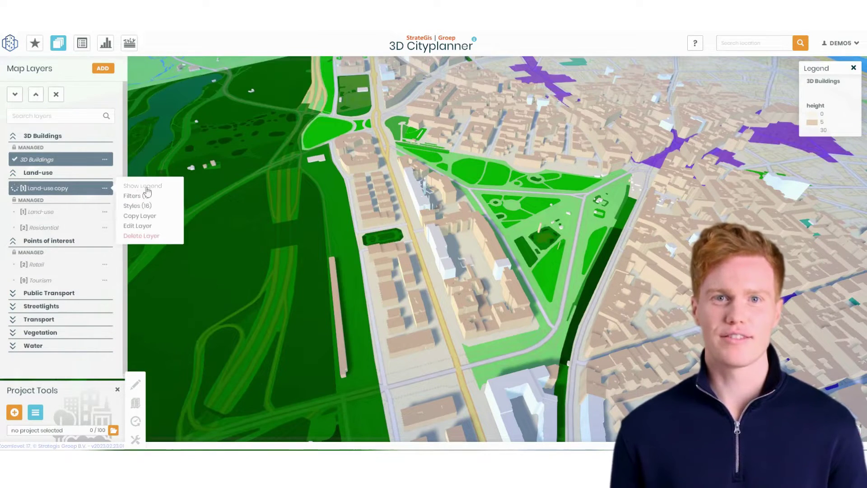
click(139, 225)
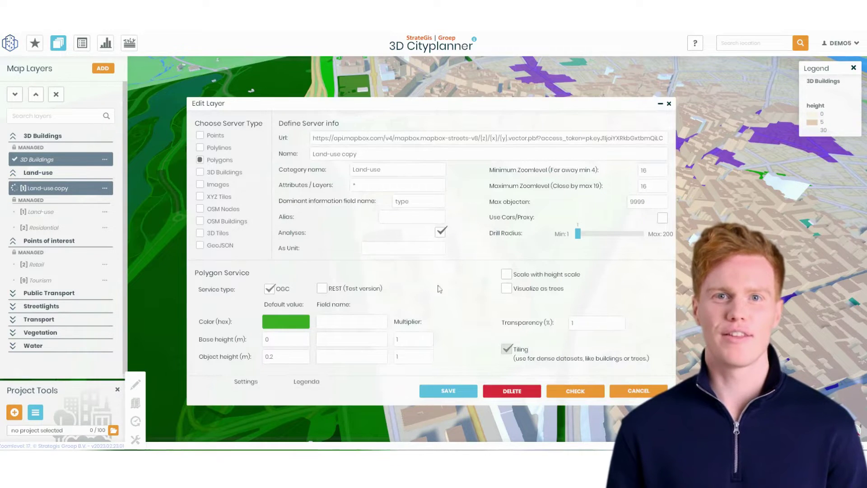
click(640, 394)
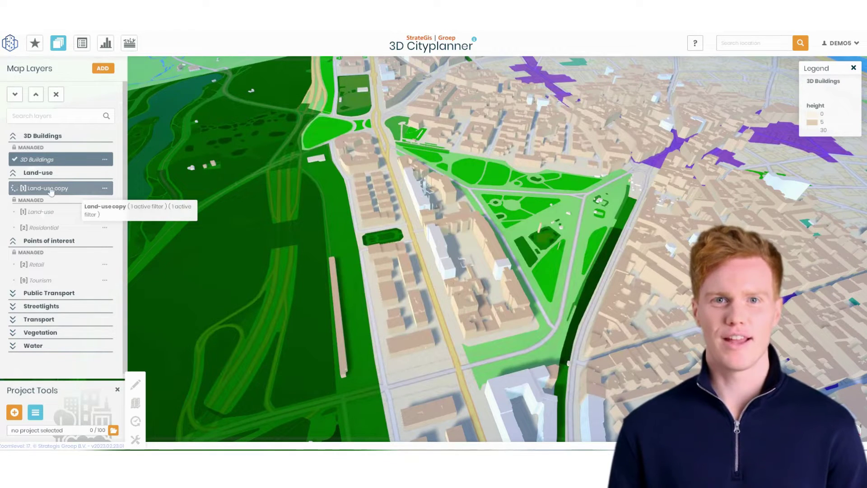
- Turn off the Land-use copy and the remaining active layers, and leave all layer groups collapsed
click(104, 188)
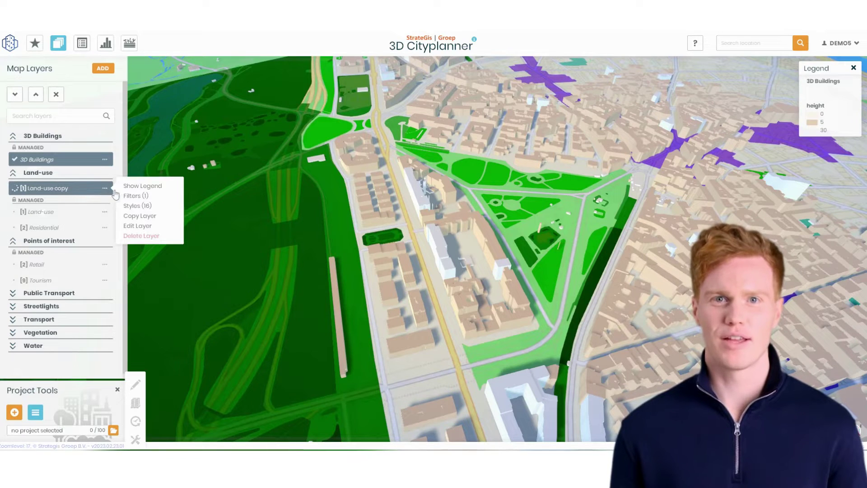
click(79, 188)
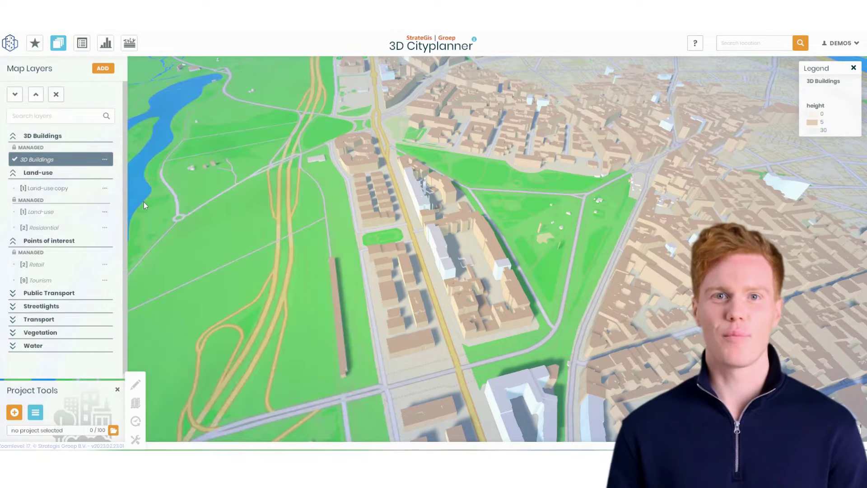
click(37, 100)
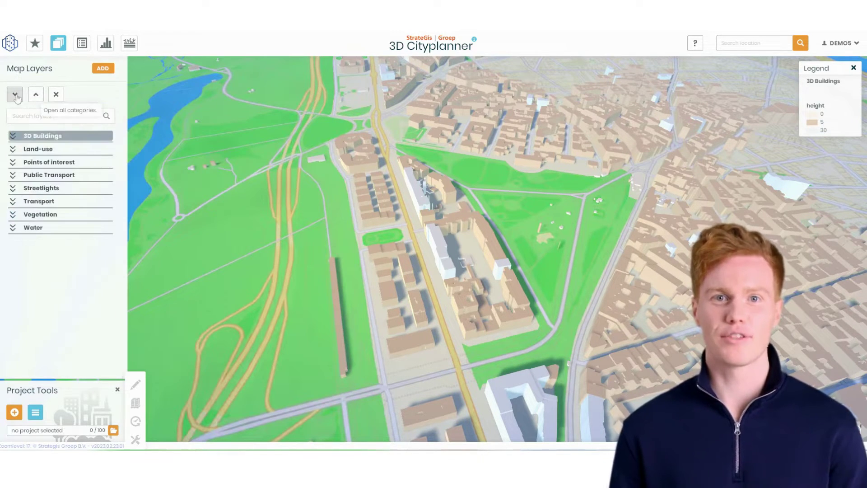
click(15, 97)
click(37, 96)
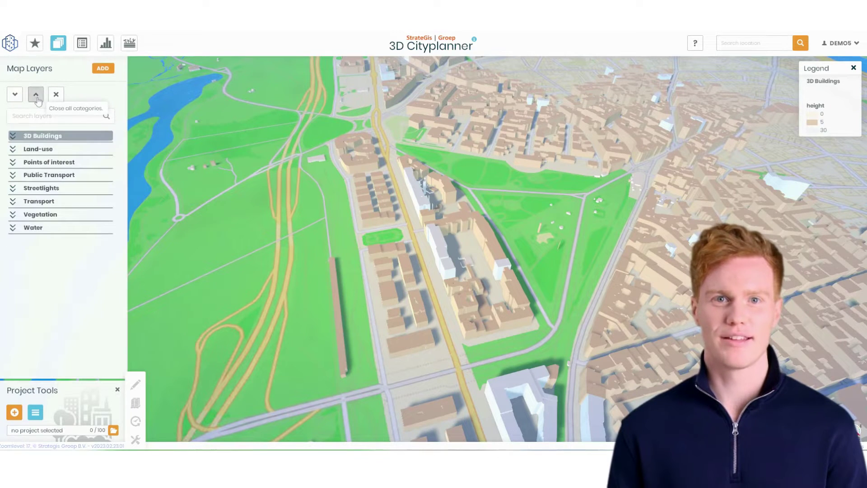
click(56, 95)
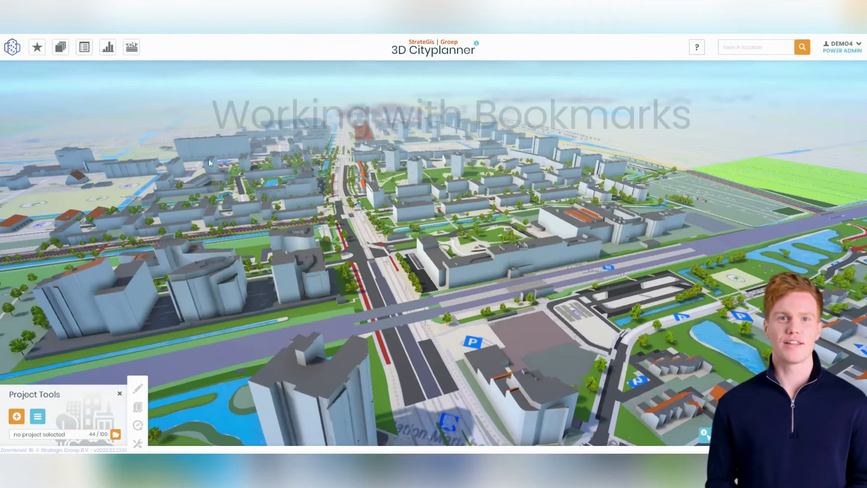
- Open the bookmarks, load the shared Melbourne Point Cloud bookmark and view the stadium from another side
click(37, 47)
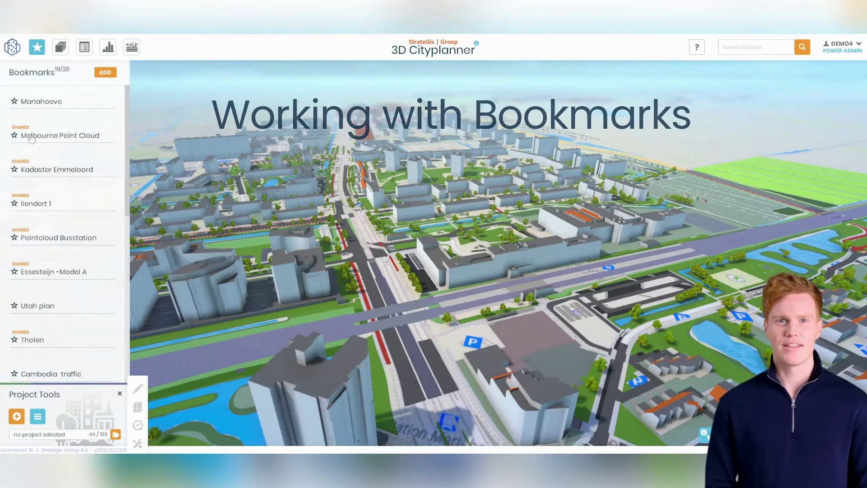
click(24, 152)
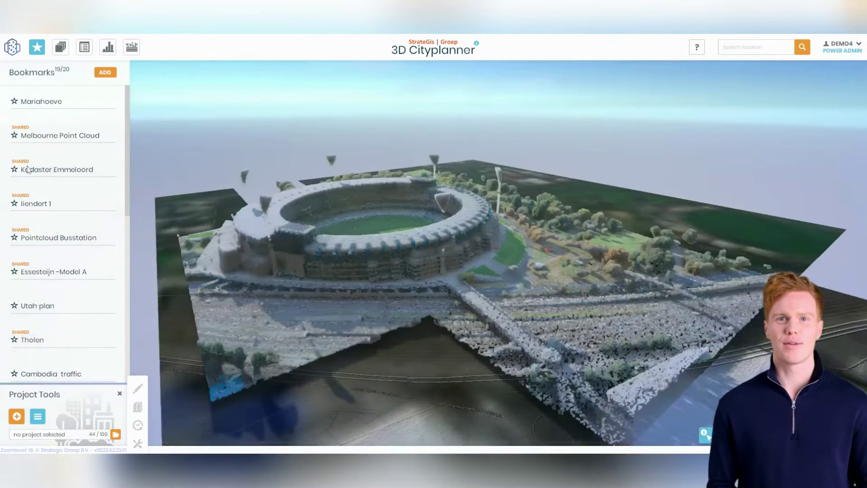
mouse_move(28, 189)
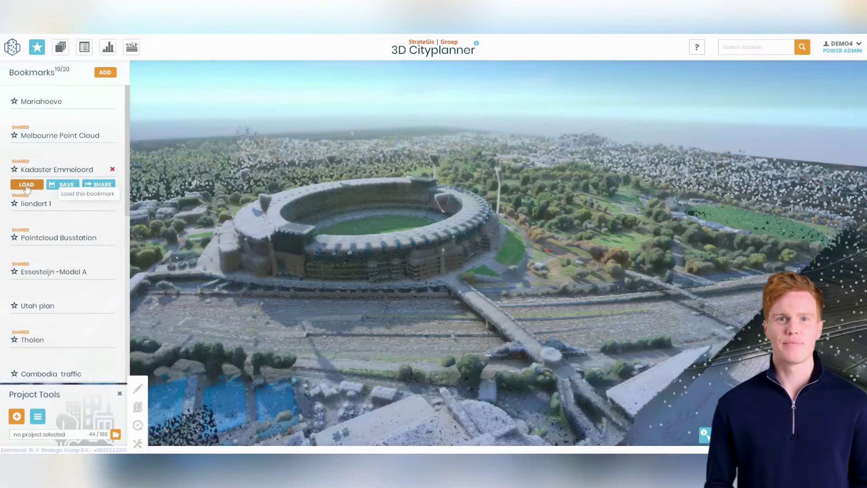
middle_drag(350, 230, 430, 241)
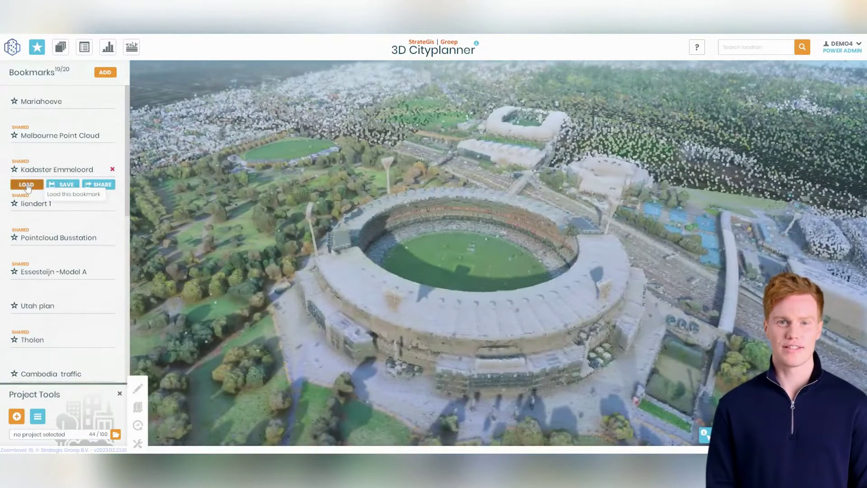
- Load the shared Kadaster Emmeloord bookmark to view its cadastral map
click(26, 185)
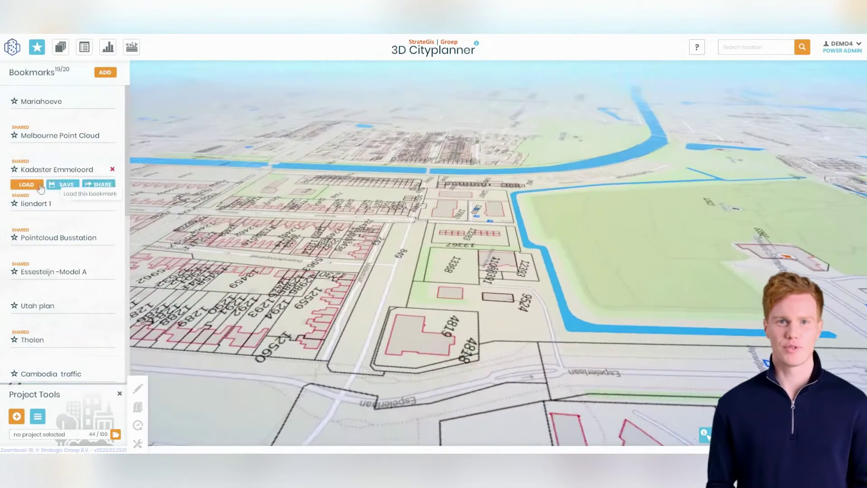
mouse_move(27, 220)
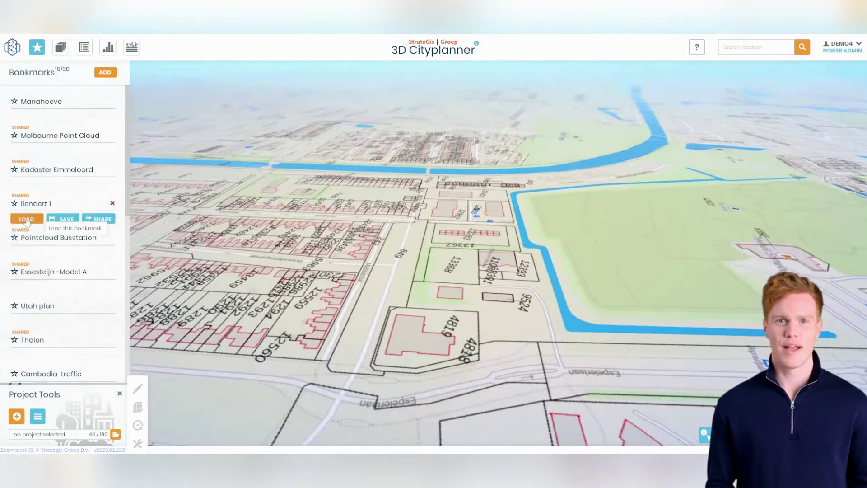
mouse_move(24, 239)
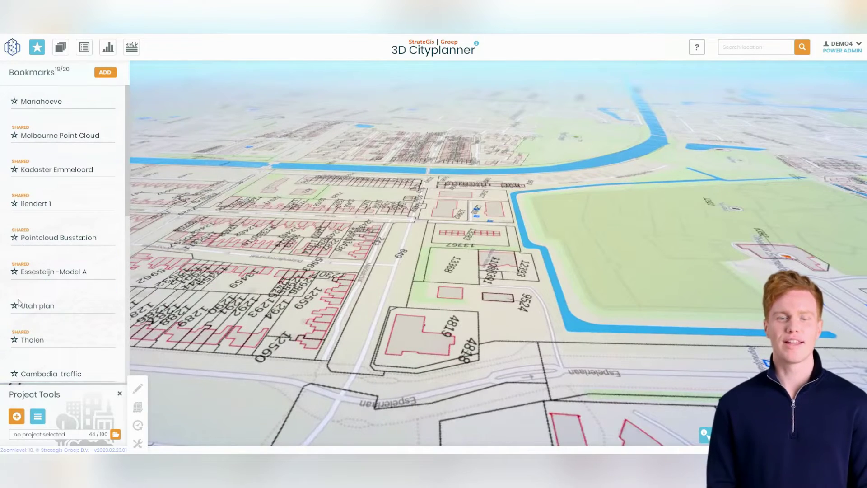
mouse_move(24, 355)
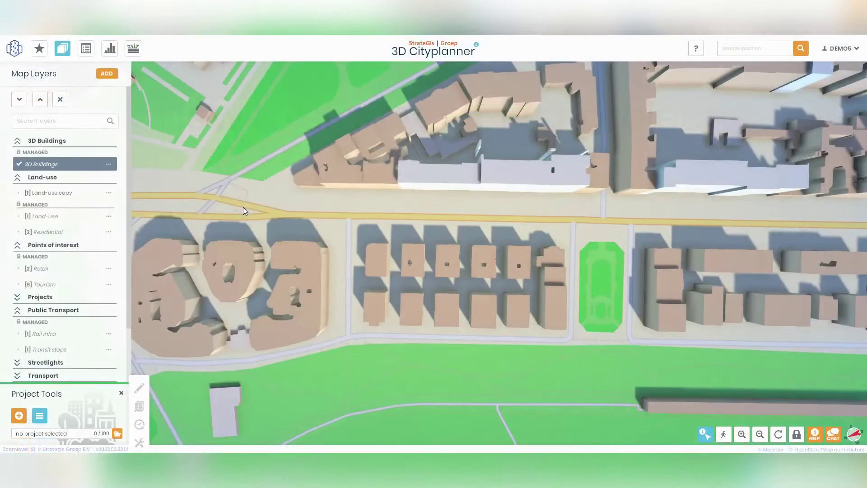
- Create a new project named "new project x"
right_drag(334, 327, 359, 260)
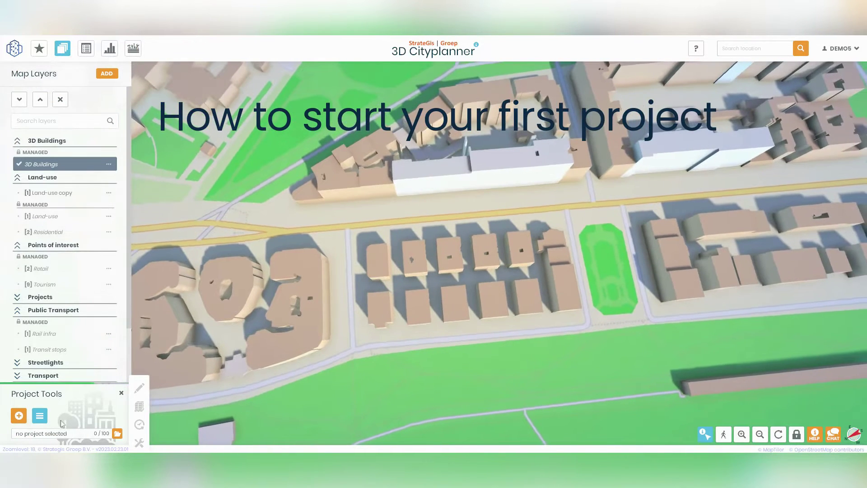
click(19, 416)
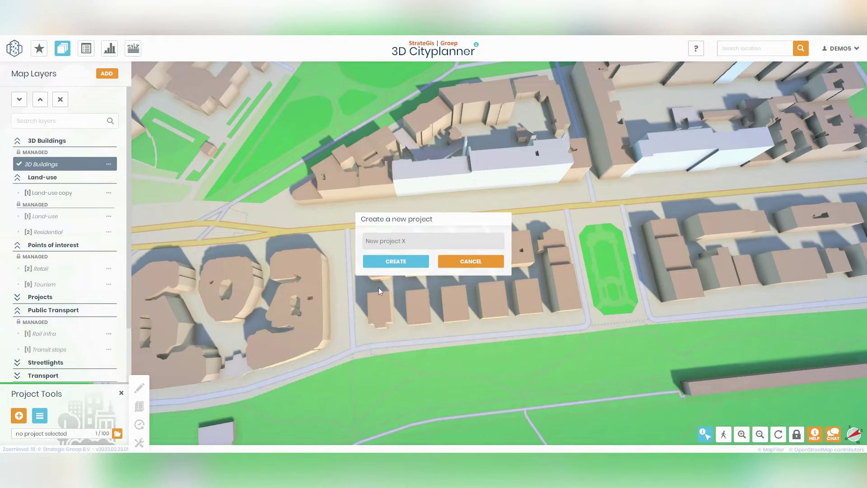
click(391, 262)
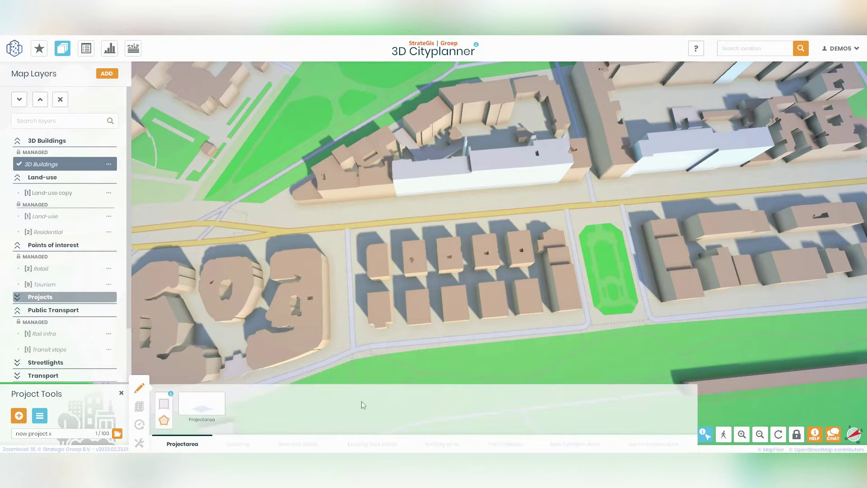
- Draw a rectangular project area of about 170 by 90 m around the building block between the main road and the oval green field
click(164, 422)
click(201, 403)
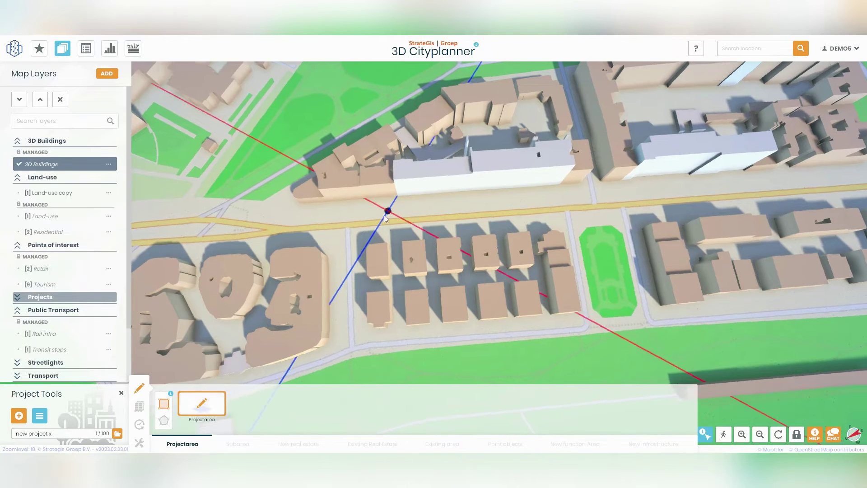
right_drag(394, 209, 377, 236)
click(347, 220)
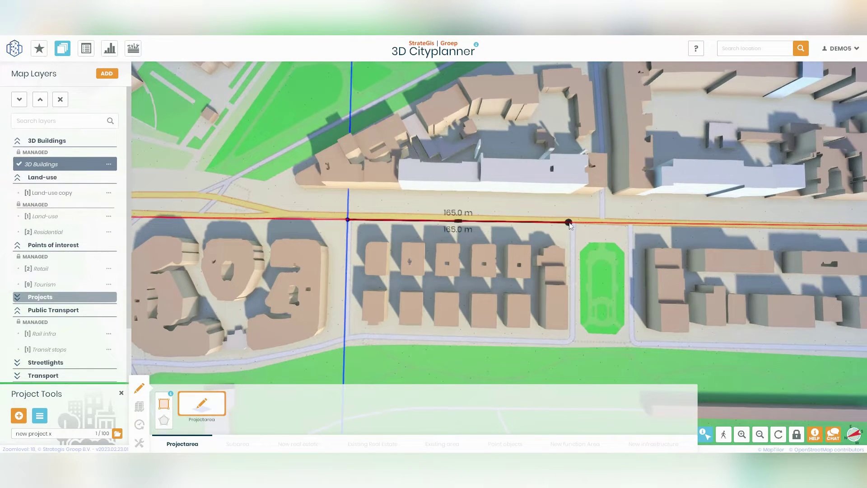
click(573, 222)
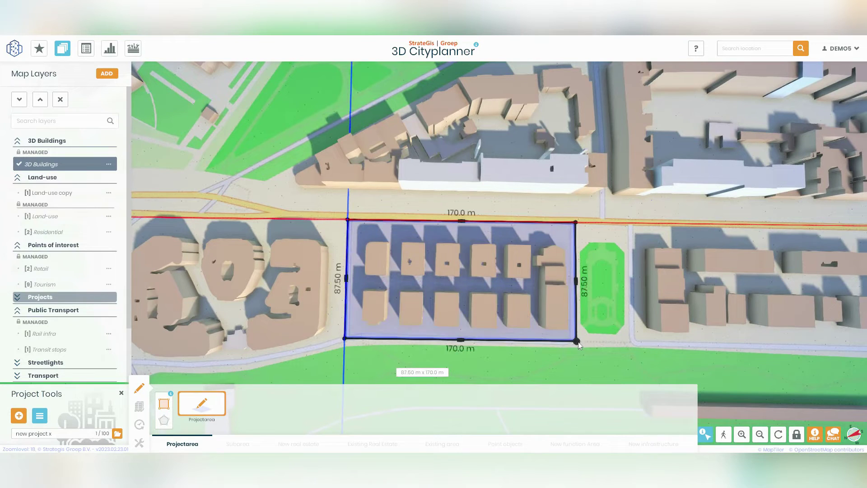
click(577, 343)
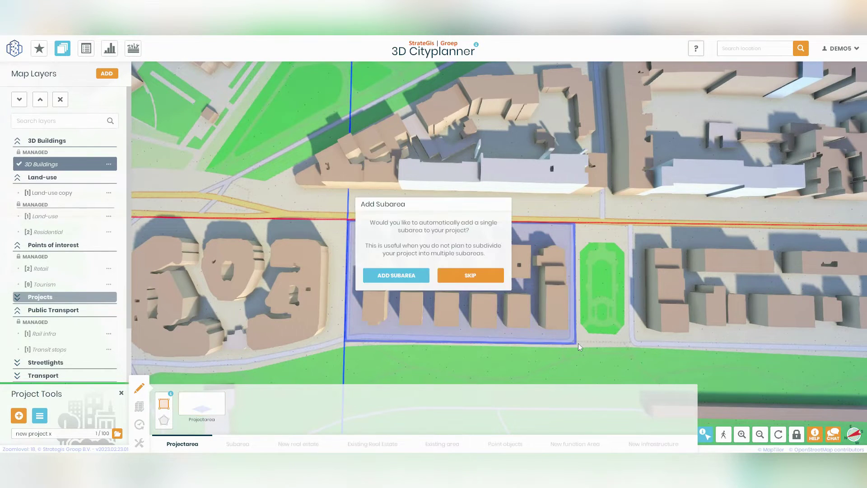
- Add a single subarea automatically and include the area's existing buildings in the project as demolished buildings
click(396, 275)
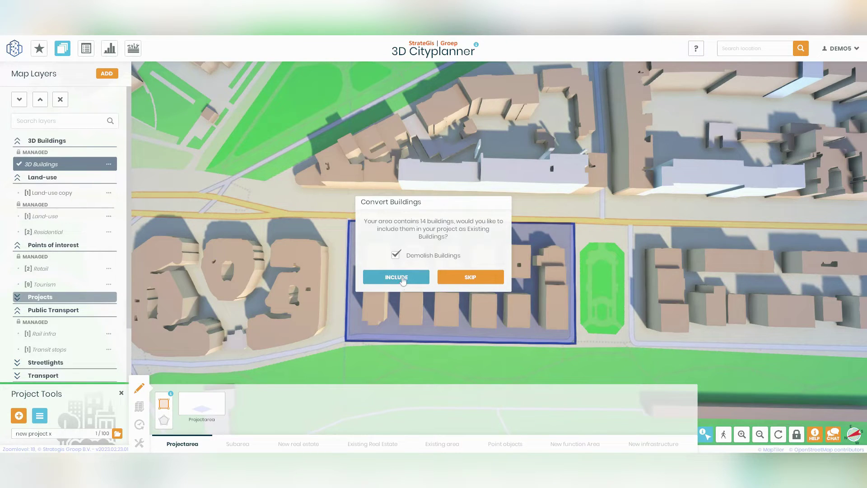
click(403, 280)
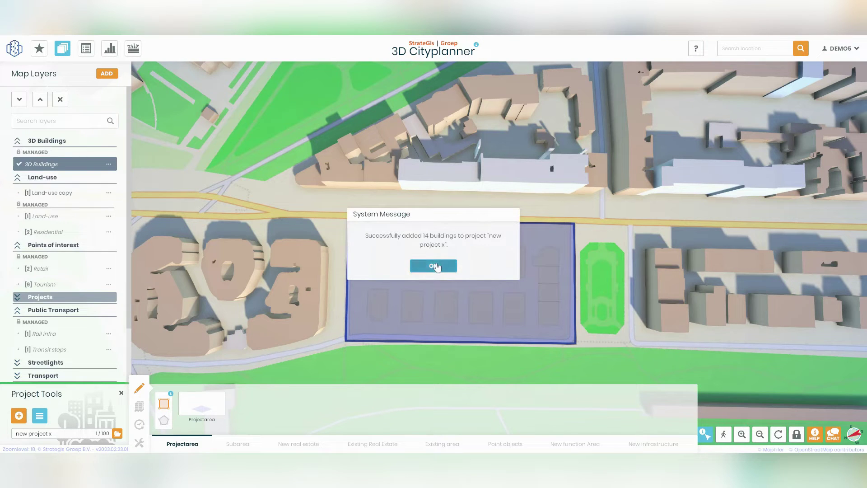
click(433, 266)
- Open the project statistics and select the new subarea to examine its figures and object information
click(109, 48)
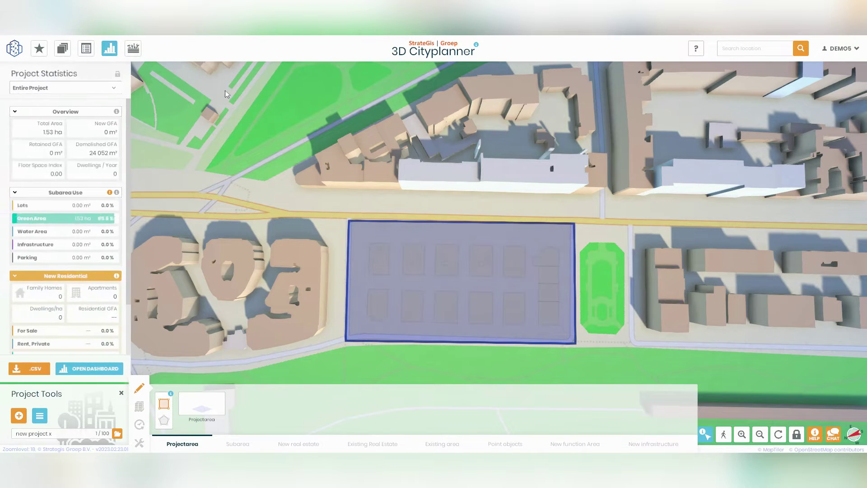
right_drag(425, 323, 380, 209)
click(413, 279)
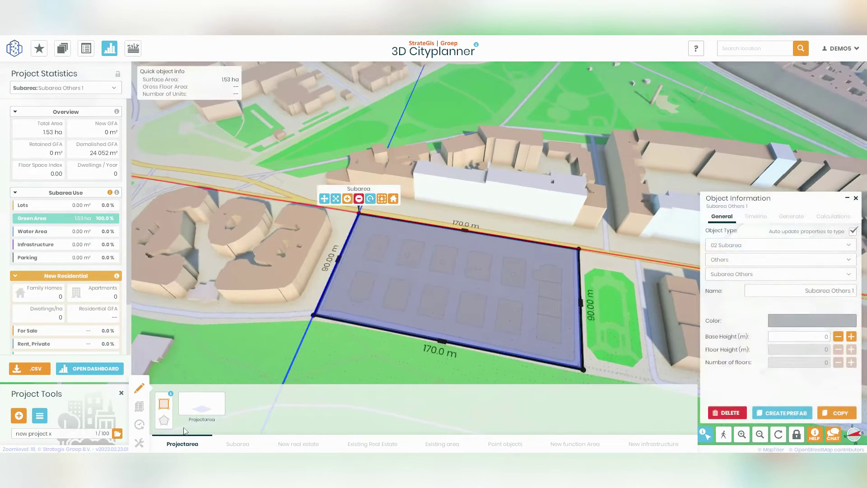
- Draw an Apartment block about 108.6 m long along the subarea's main-road side and set its number of floors to 9
click(298, 444)
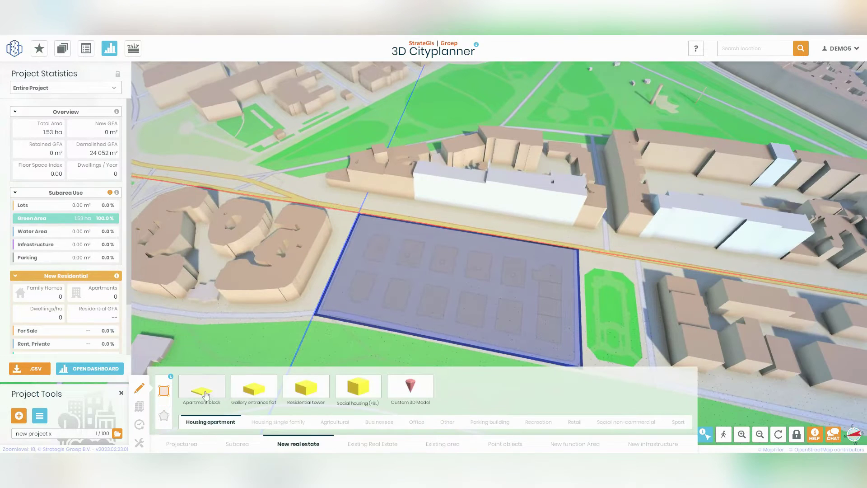
drag(376, 235, 517, 281)
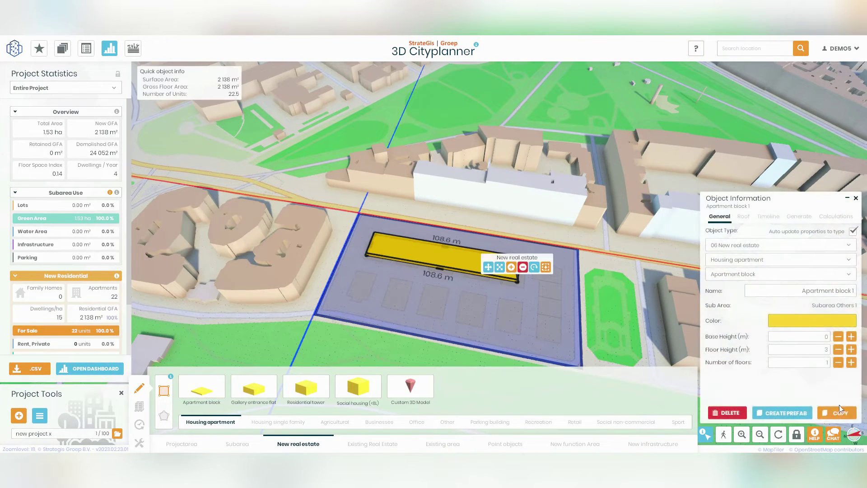
click(851, 363)
click(851, 362)
click(851, 363)
click(851, 362)
click(851, 363)
click(850, 364)
click(850, 364)
click(850, 364)
right_drag(297, 365, 570, 369)
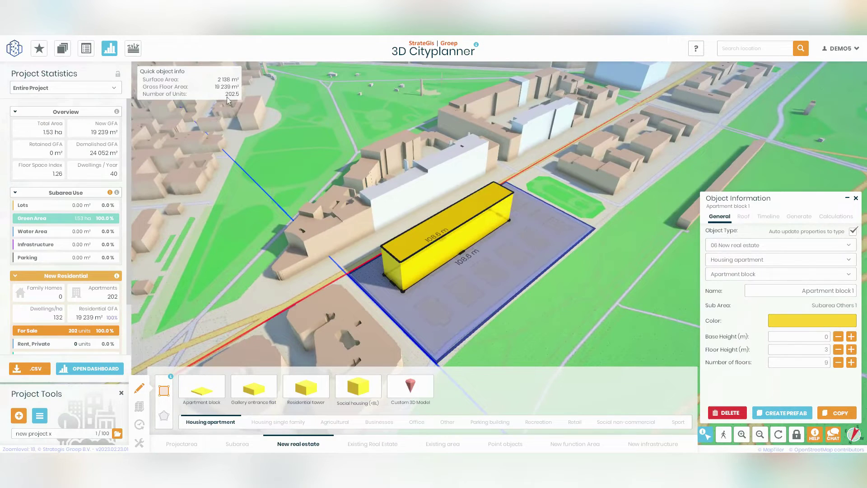
- Generate inner apartments of type Gallery for the apartment block and examine the result from another side
click(798, 218)
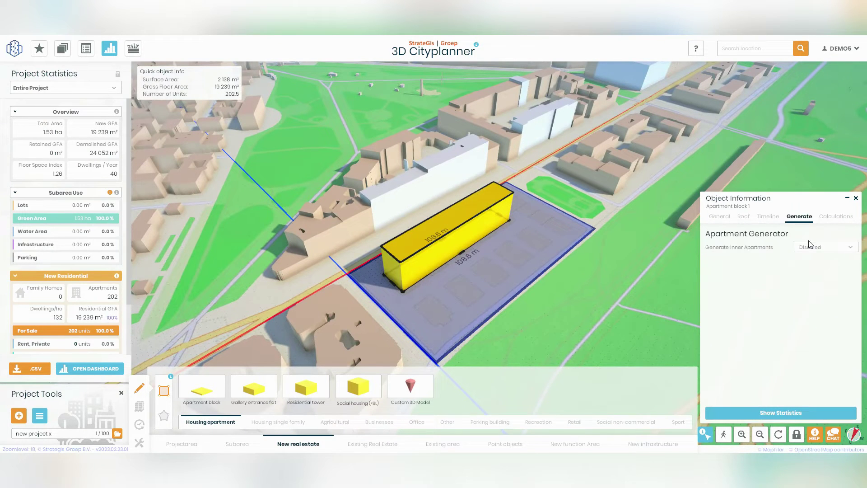
click(823, 247)
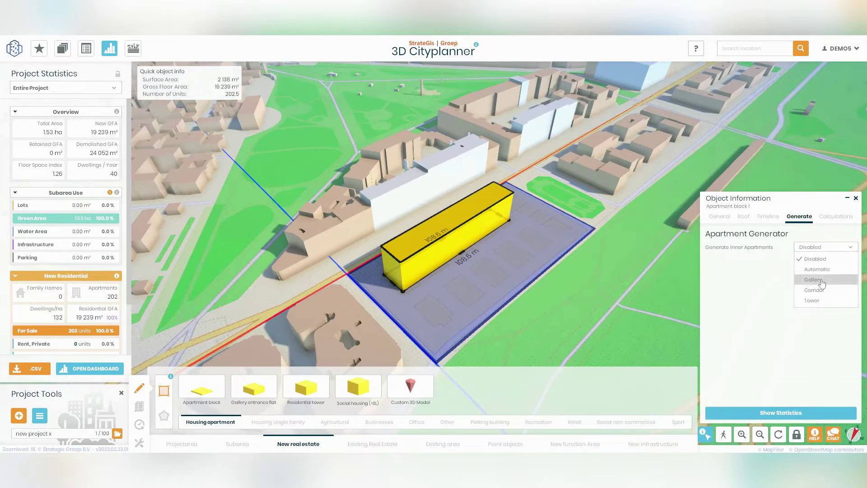
click(822, 281)
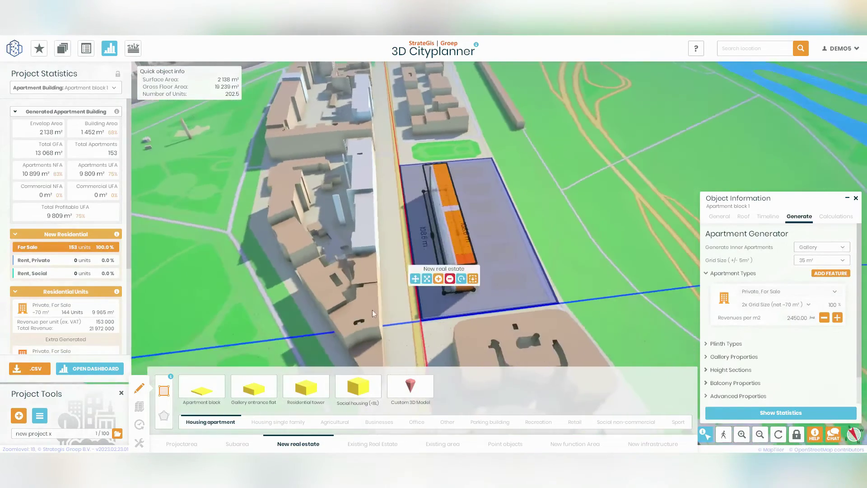
right_drag(387, 306, 504, 311)
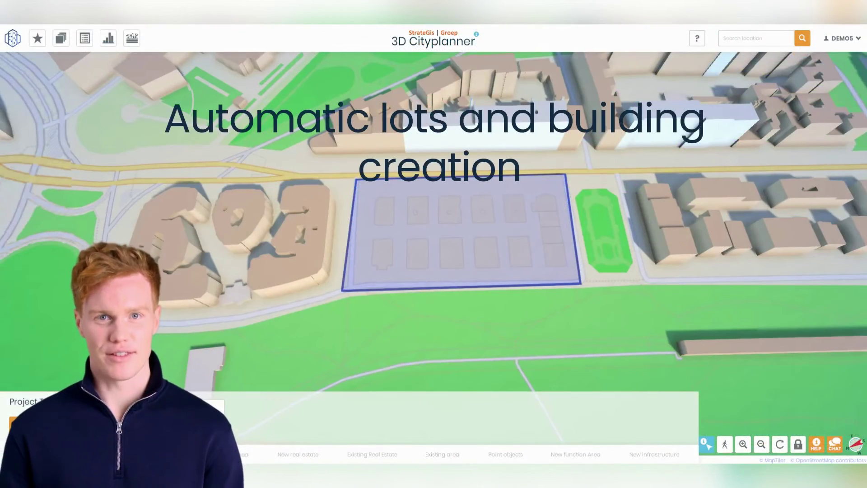
- Select the subarea and generate lots and buildings on it with the Detached housing type in the Building Generator
click(439, 270)
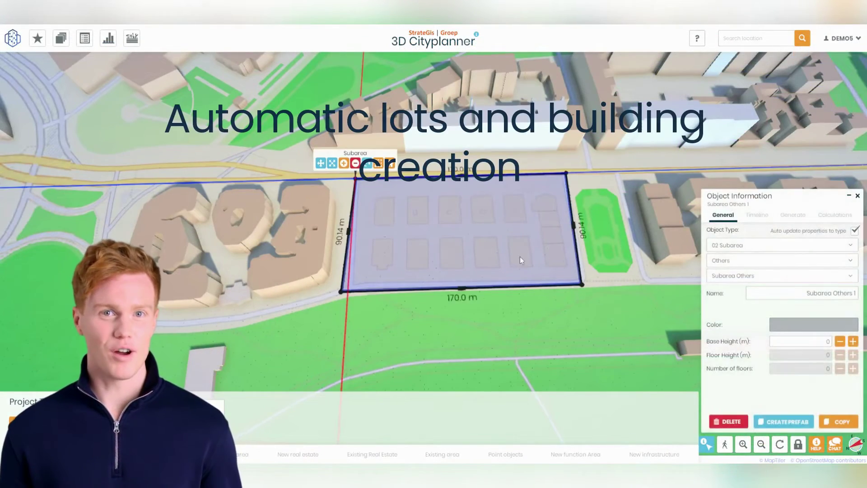
click(796, 216)
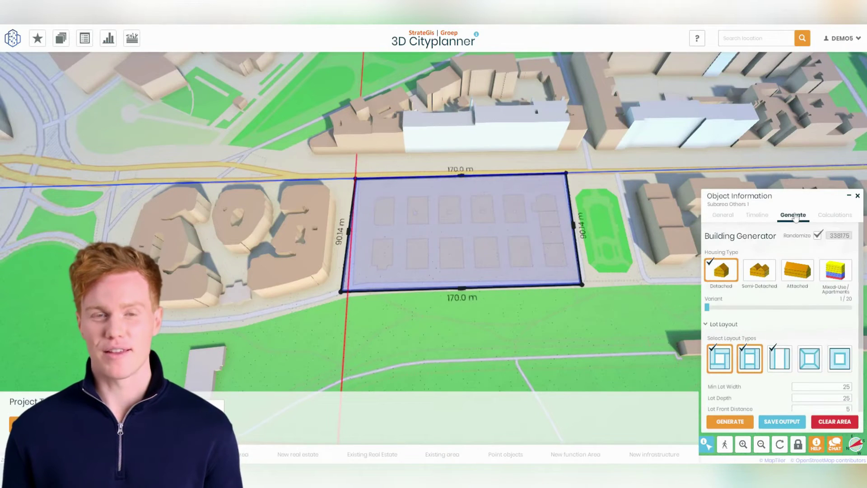
click(761, 271)
click(797, 270)
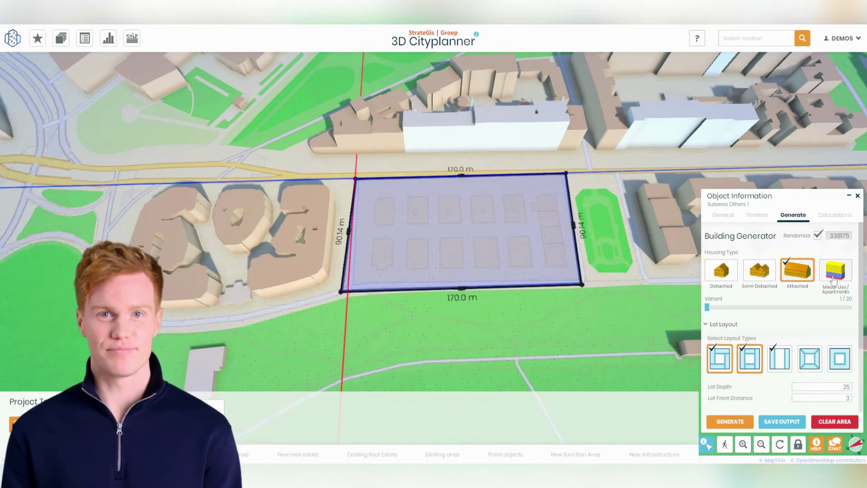
click(833, 279)
click(722, 271)
right_drag(471, 311, 524, 260)
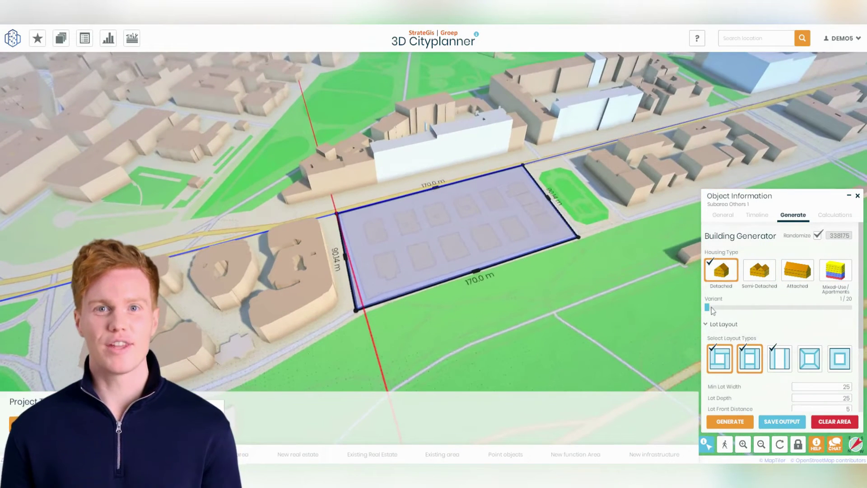
click(729, 421)
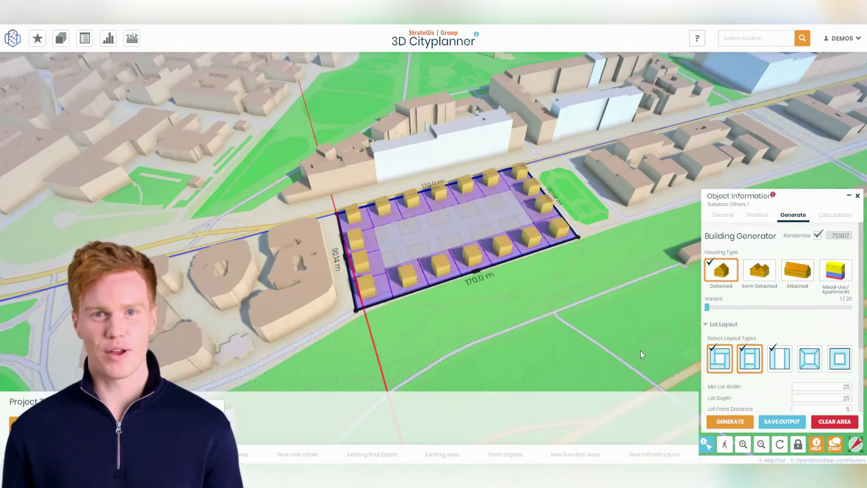
- Regenerate the Detached housing variants for the subarea and open the project statistics to examine its figures
click(759, 270)
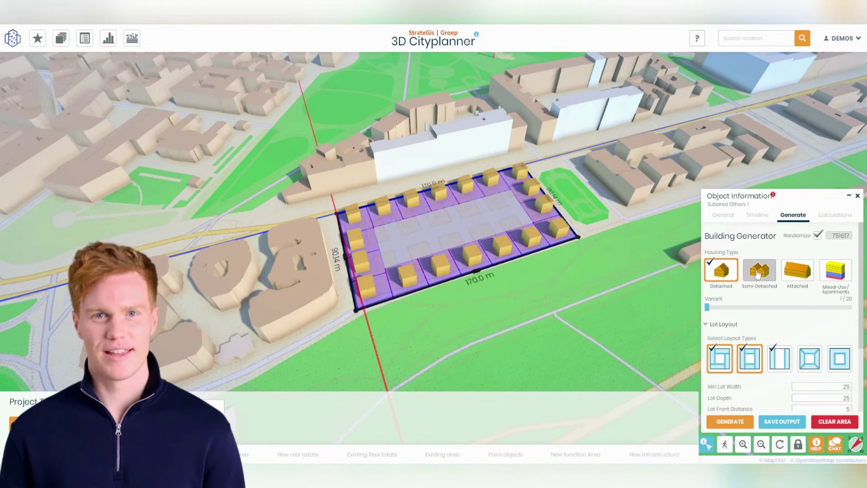
click(721, 270)
mouse_move(707, 307)
mouse_down()
mouse_move(844, 310)
mouse_move(707, 309)
mouse_up()
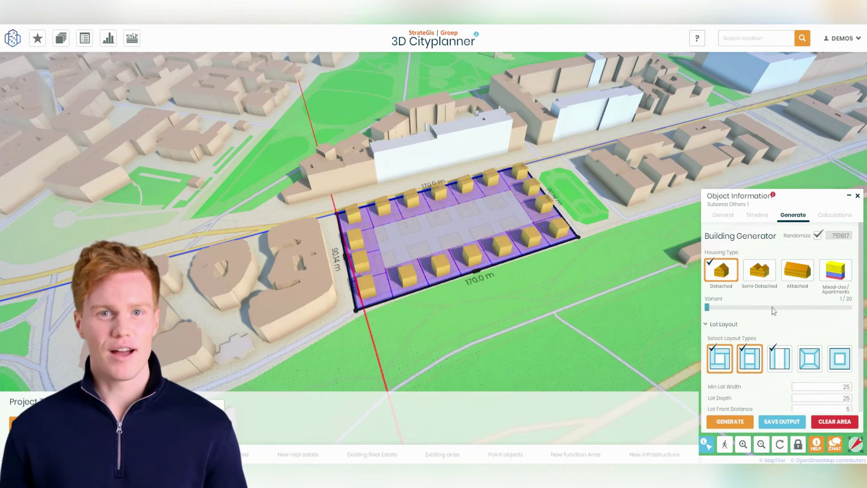
scroll(773, 314, down, 2)
scroll(772, 315, up, 2)
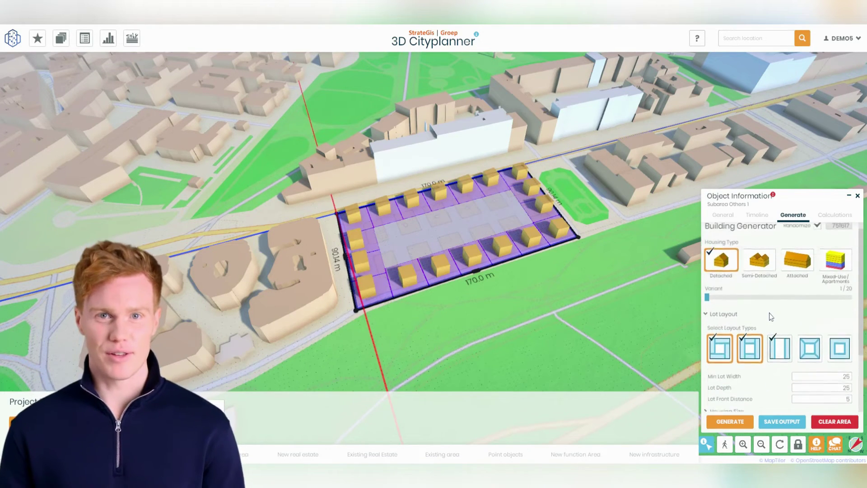
click(730, 422)
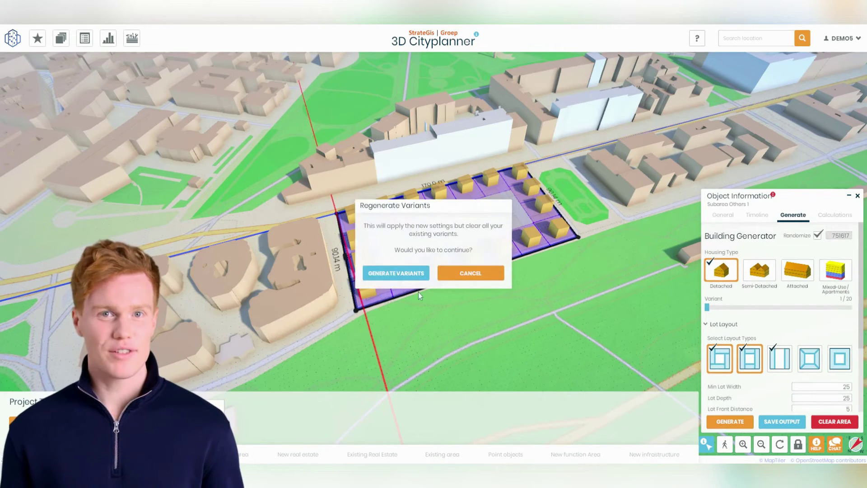
click(395, 273)
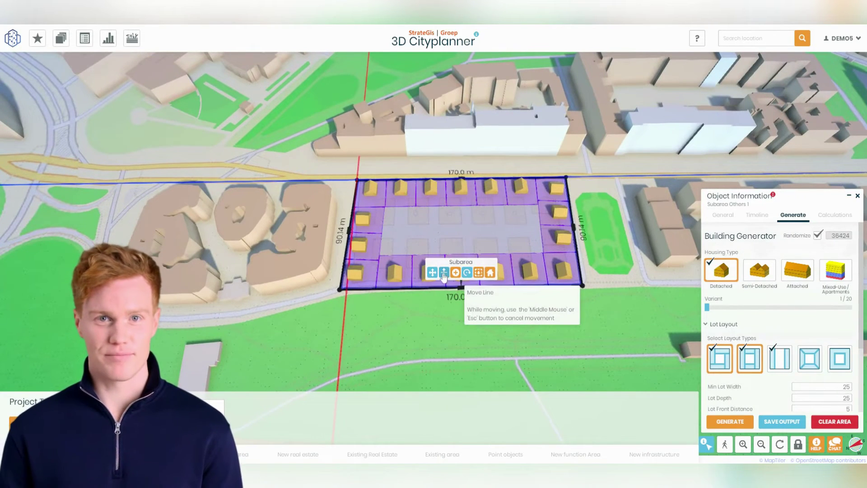
click(108, 39)
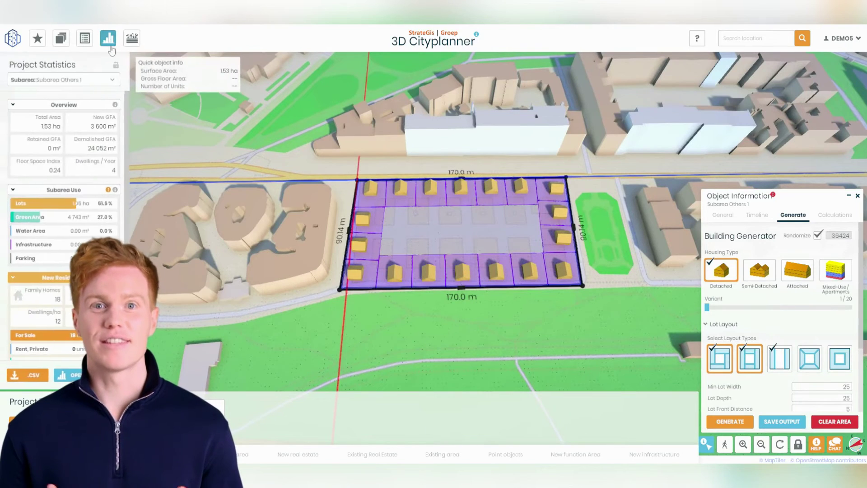
- Draw a straight Local street 3 across the middle of the subarea, connecting its two long sides
right_drag(460, 337, 389, 322)
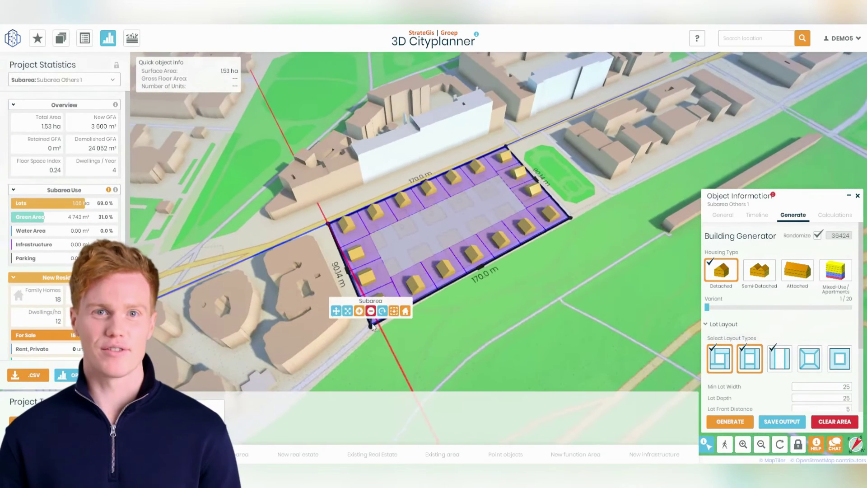
click(630, 454)
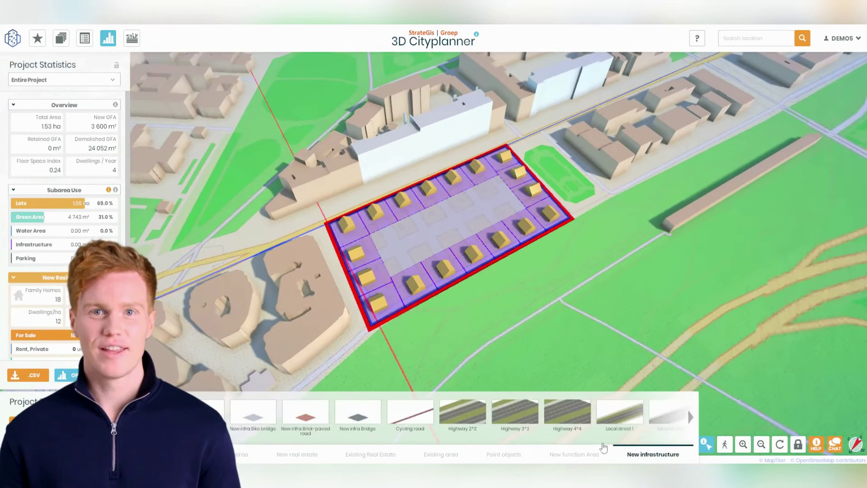
scroll(633, 433, down, 4)
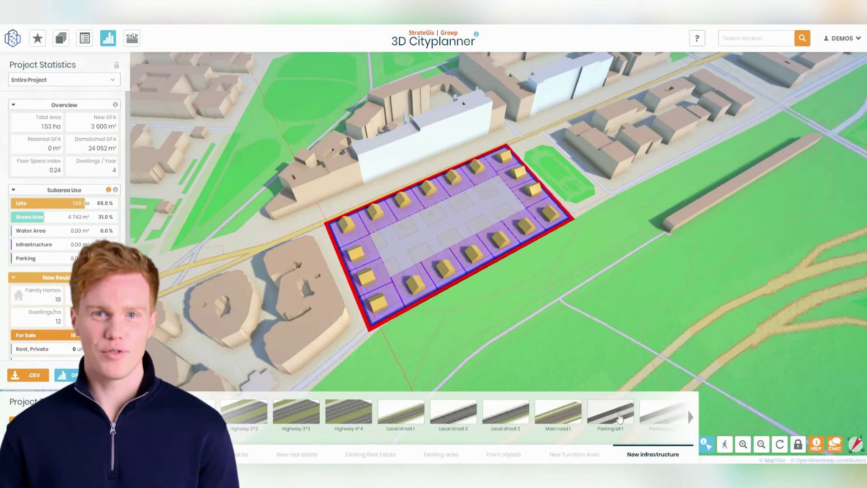
click(505, 411)
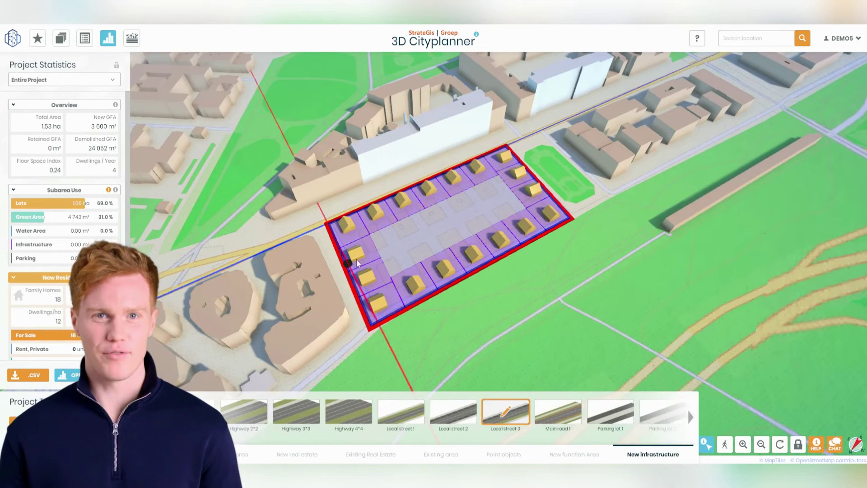
click(473, 275)
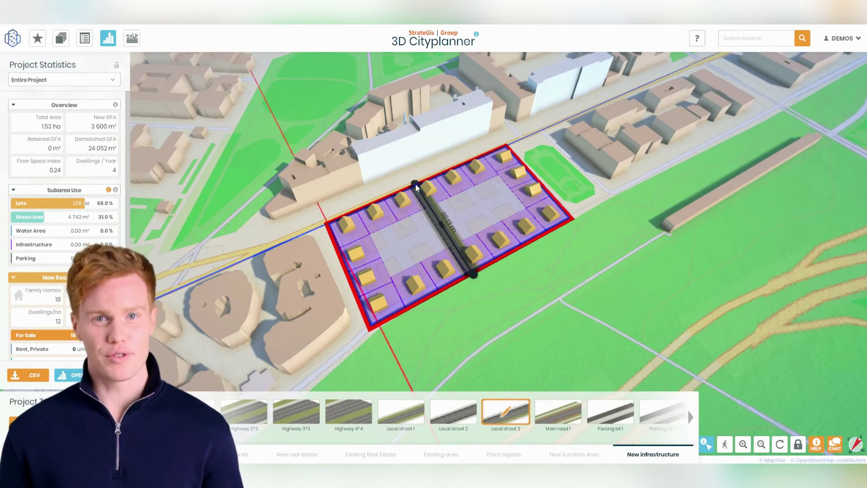
click(416, 186)
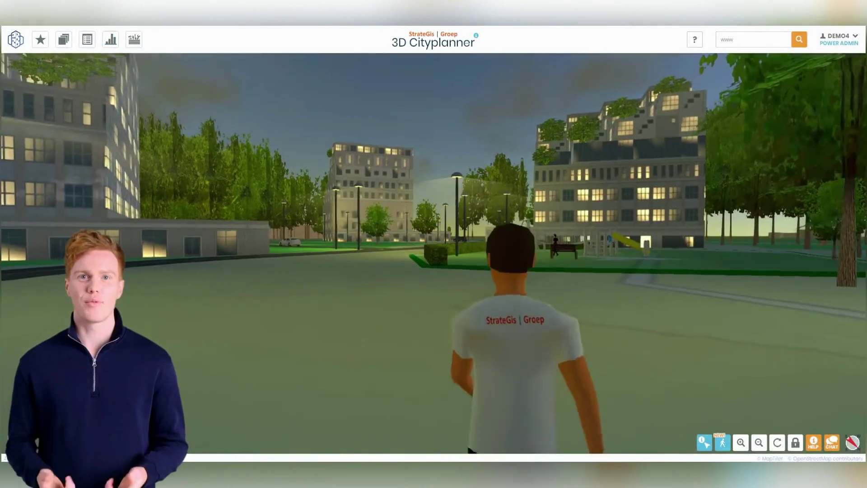
- Walk the avatar forward through the street-level scene toward the apartment buildings
key(w)
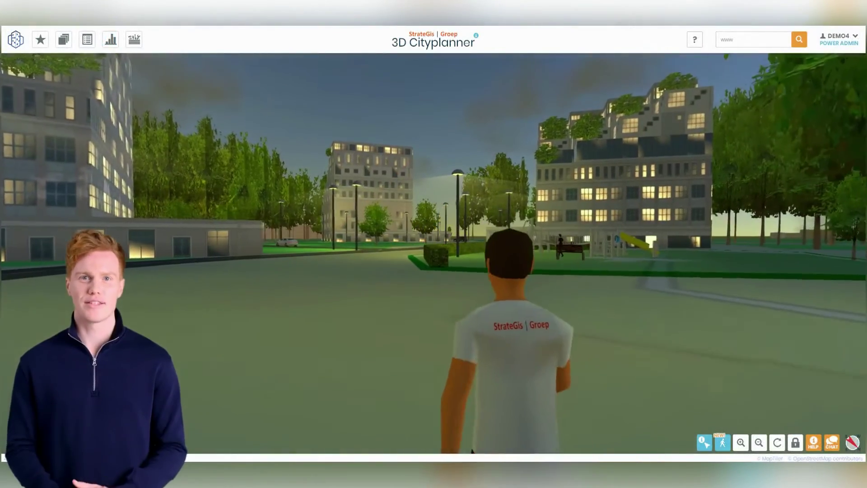